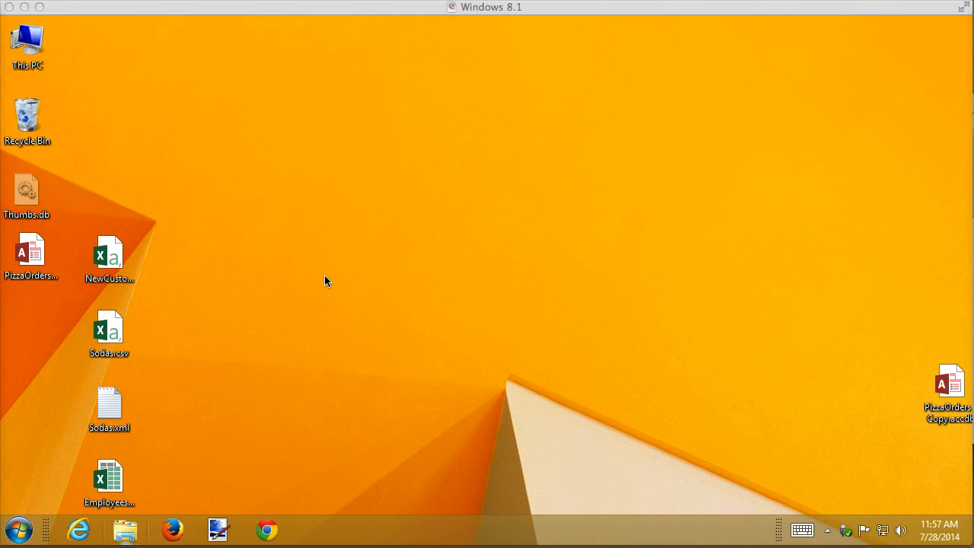
Open the PizzaOrders database and collapse the navigation pane so only the Tables group is expanded.
double_click(31, 255)
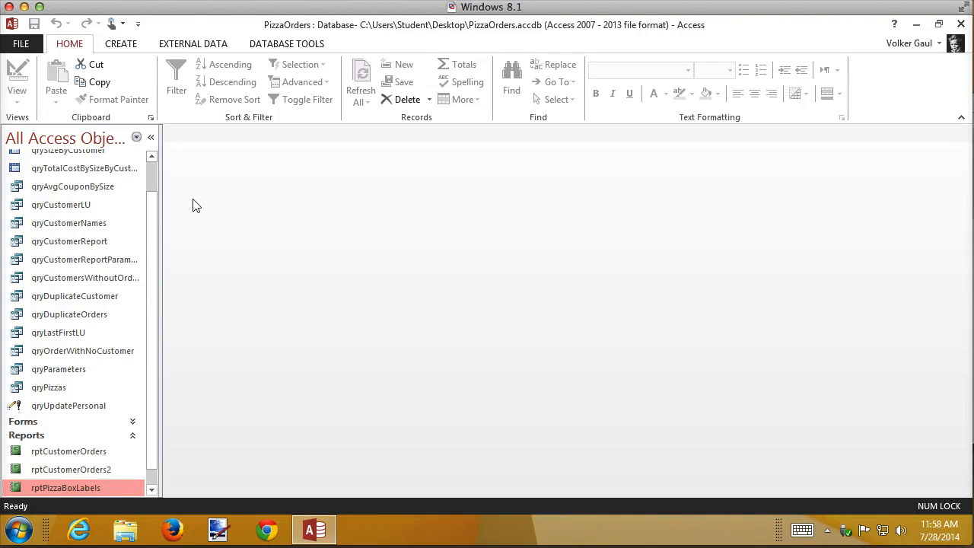
scroll(154, 175, "up", 2)
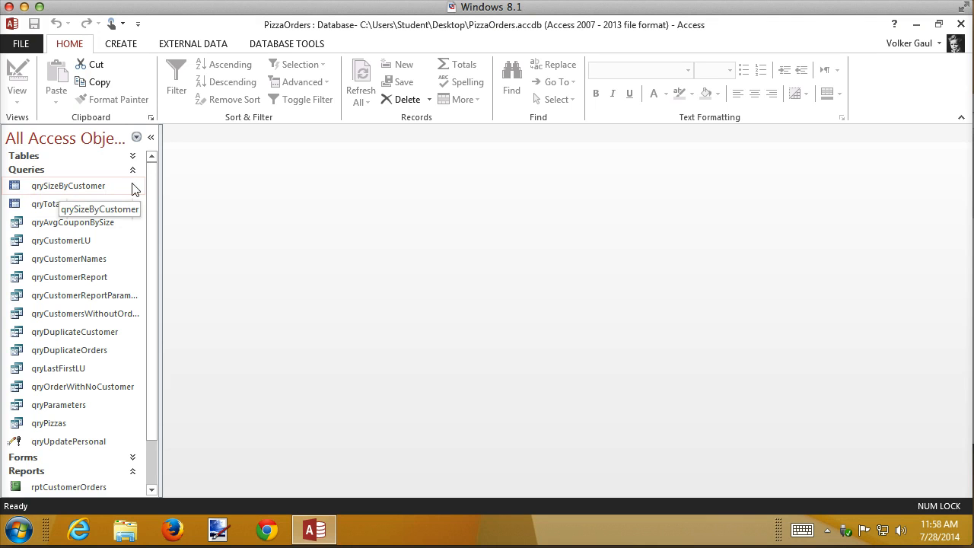
left_click(132, 170)
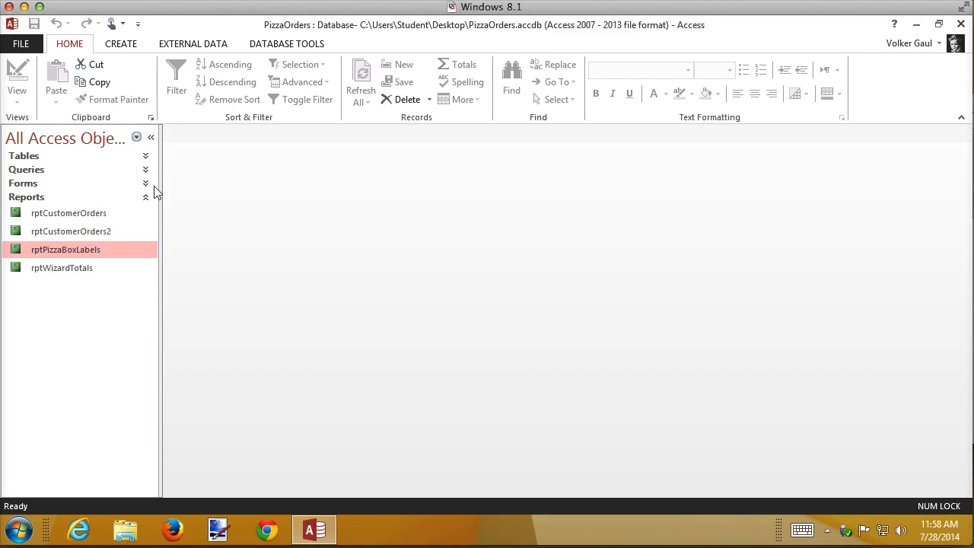
left_click(144, 197)
left_click(147, 158)
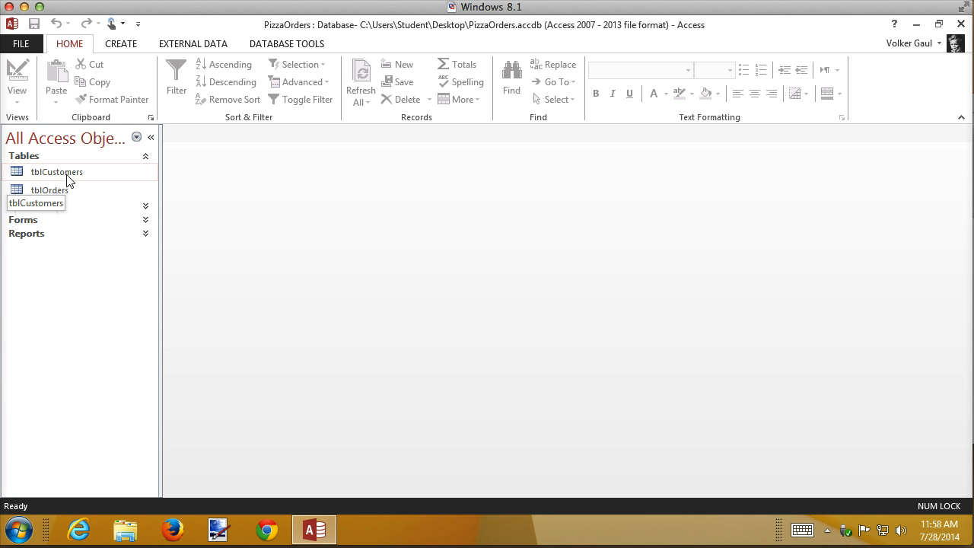
Start exporting the tblCustomers table as an XML file.
left_click(215, 47)
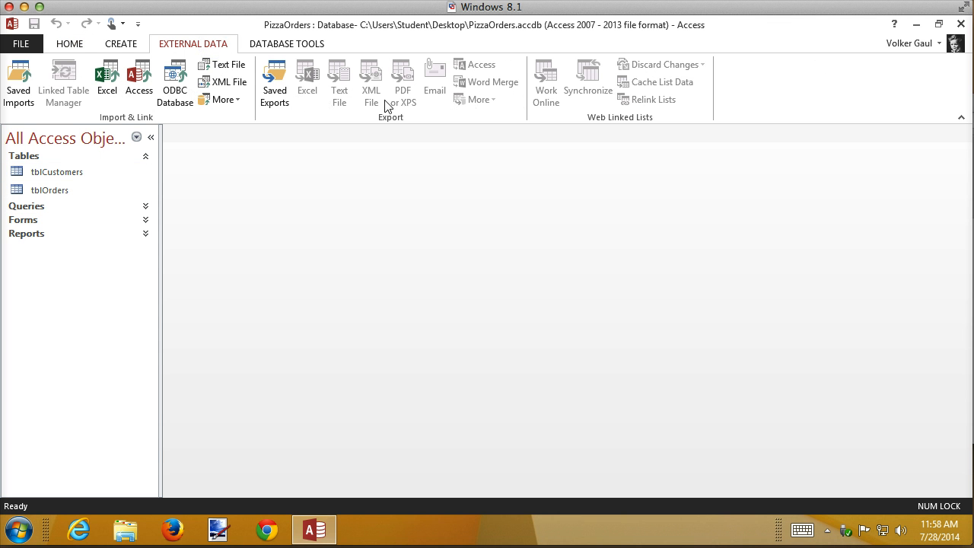
right_click(70, 172)
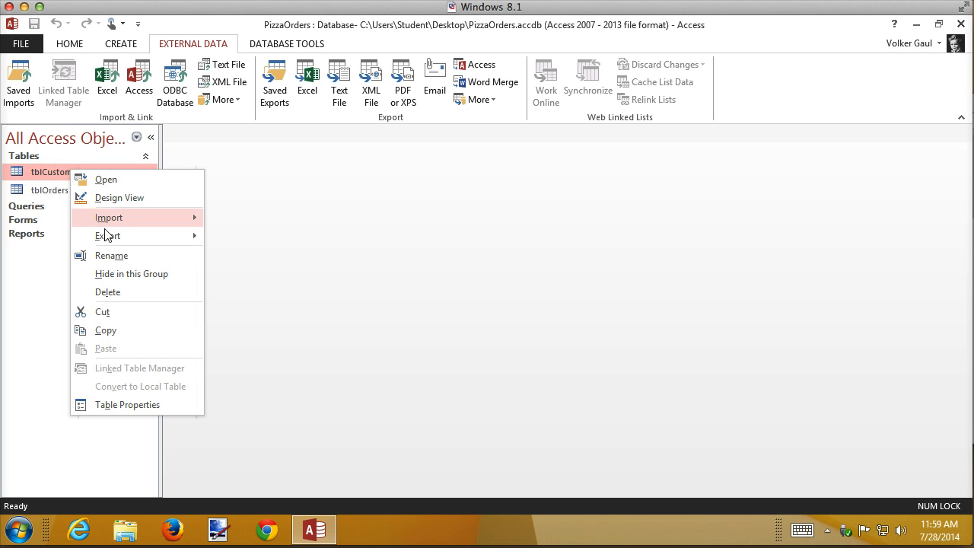
mouse_move(107, 236)
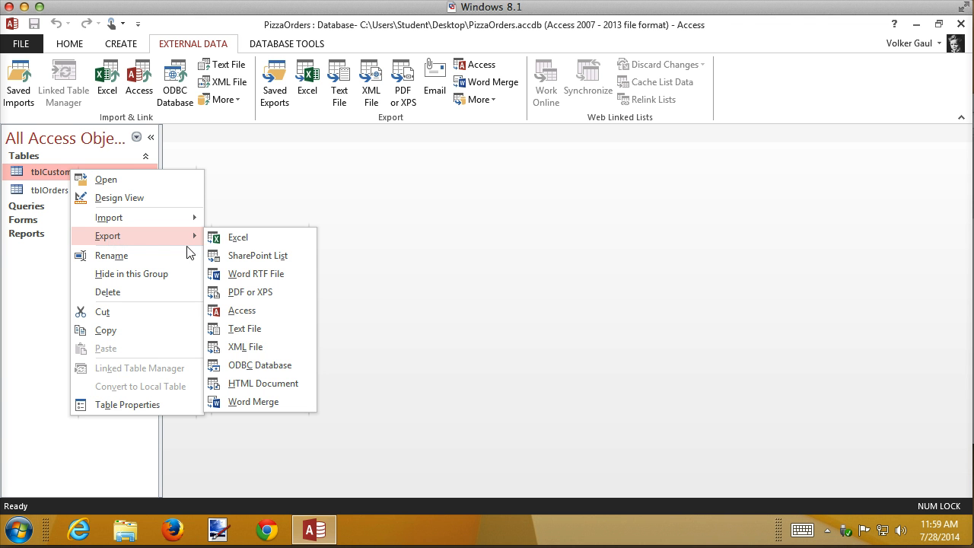
left_click(236, 348)
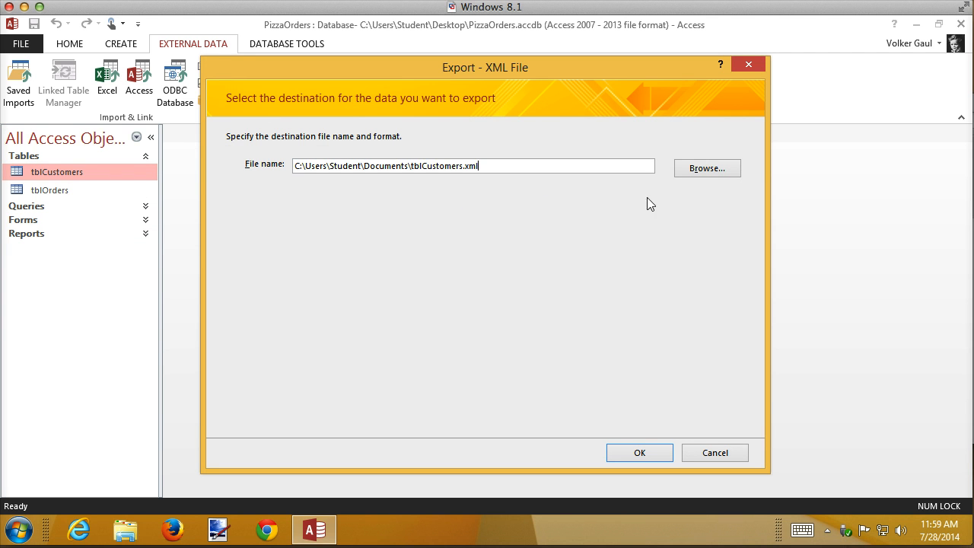
Set the XML export destination to the Desktop with the file name Customers.xml and confirm it.
left_click(697, 175)
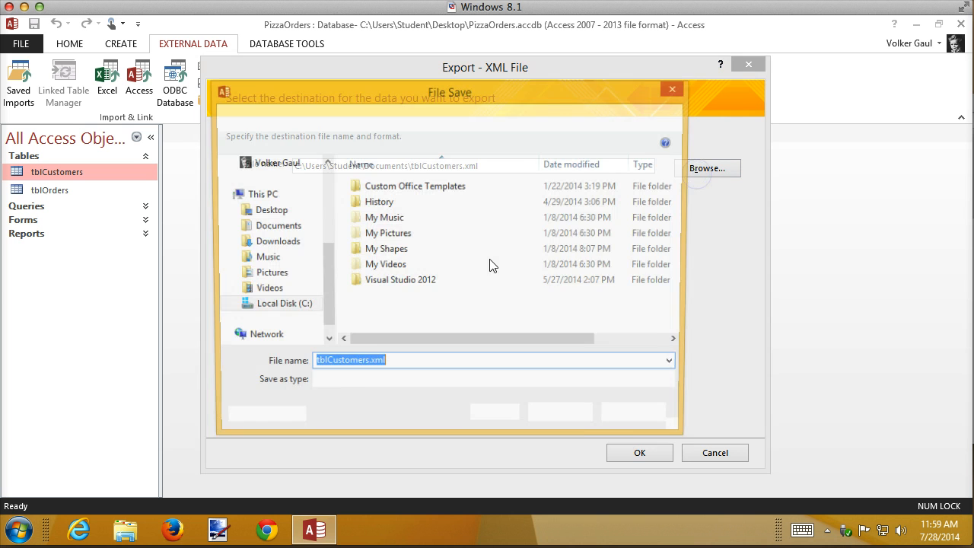
left_click(271, 216)
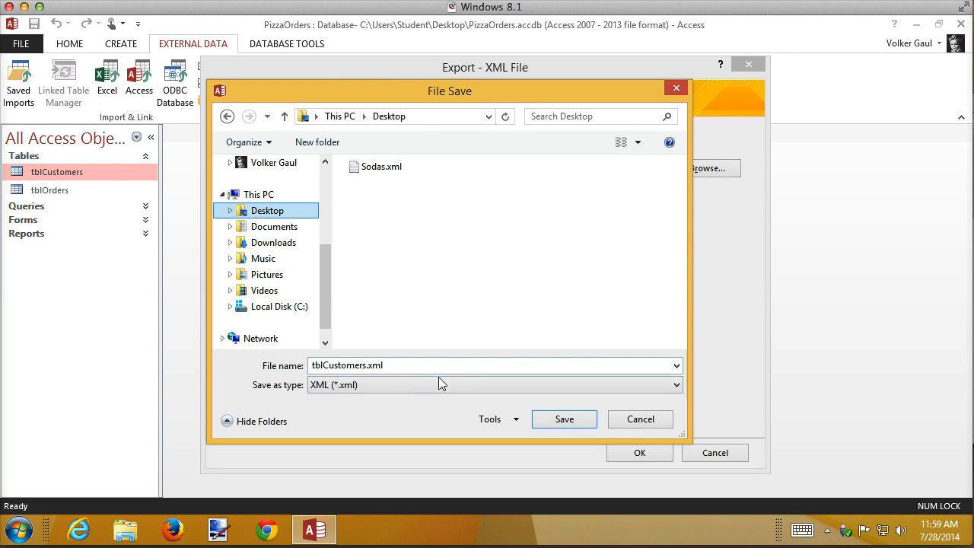
left_click(323, 366)
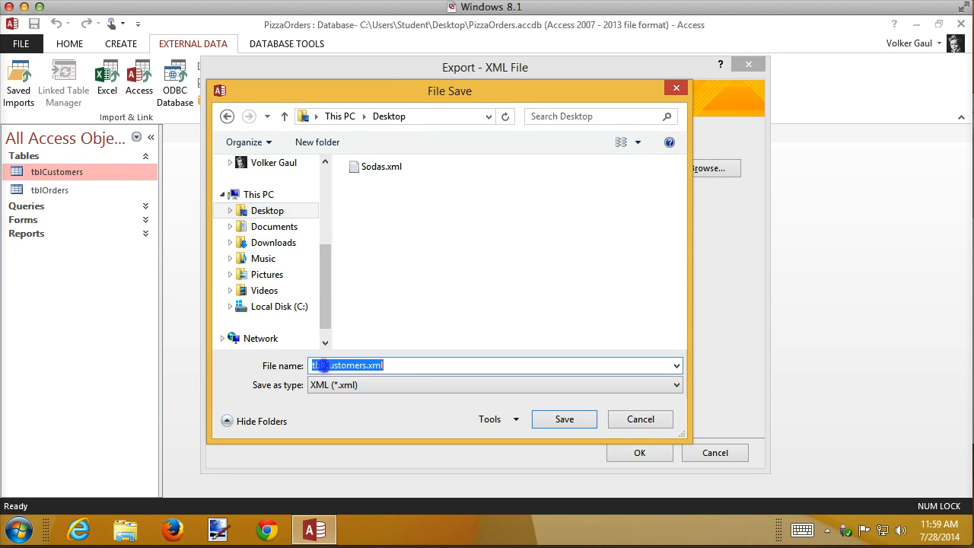
left_click_drag(324, 366, 283, 365)
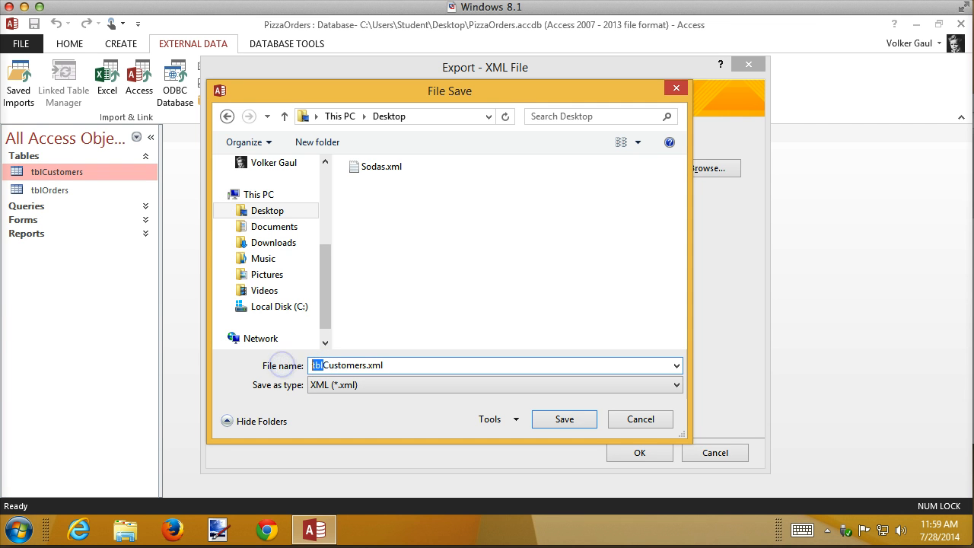
key("BackSpace")
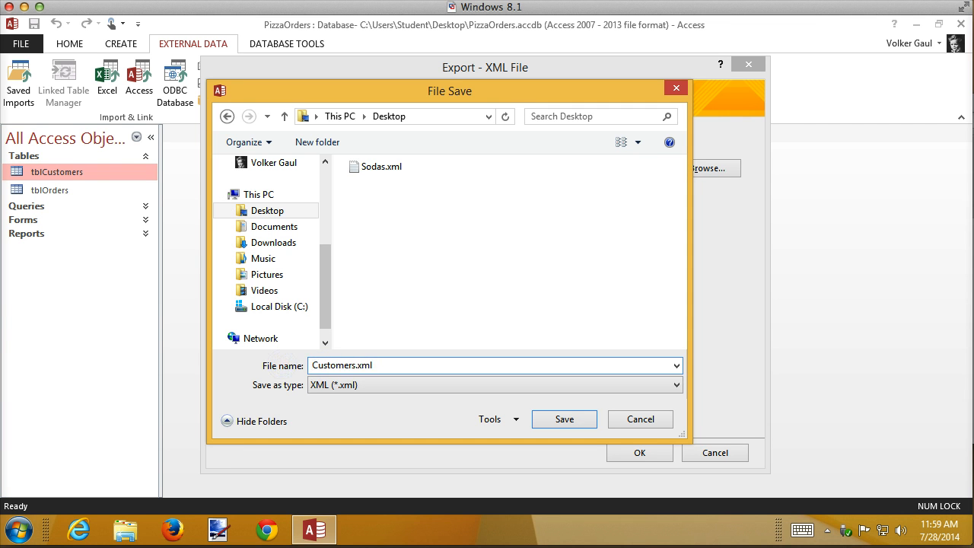
left_click(562, 418)
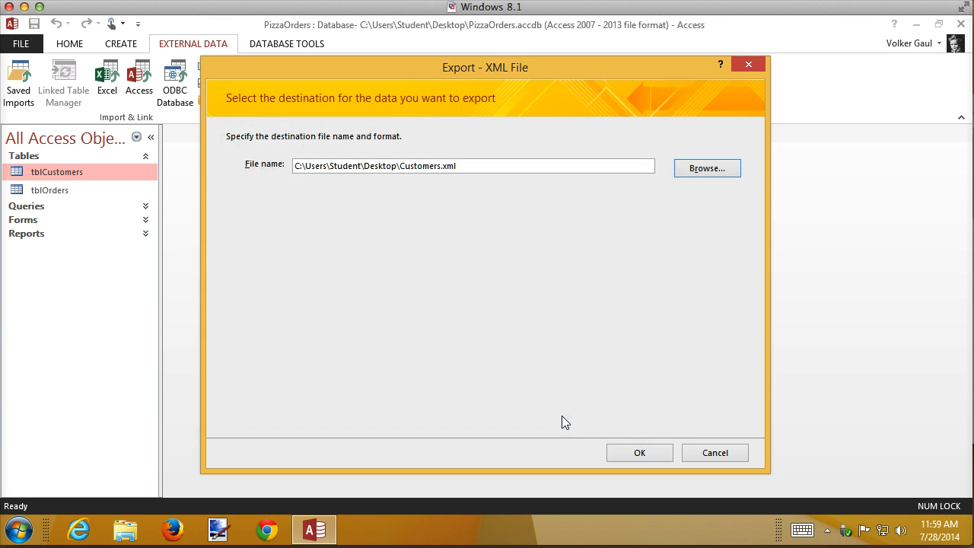
left_click(640, 453)
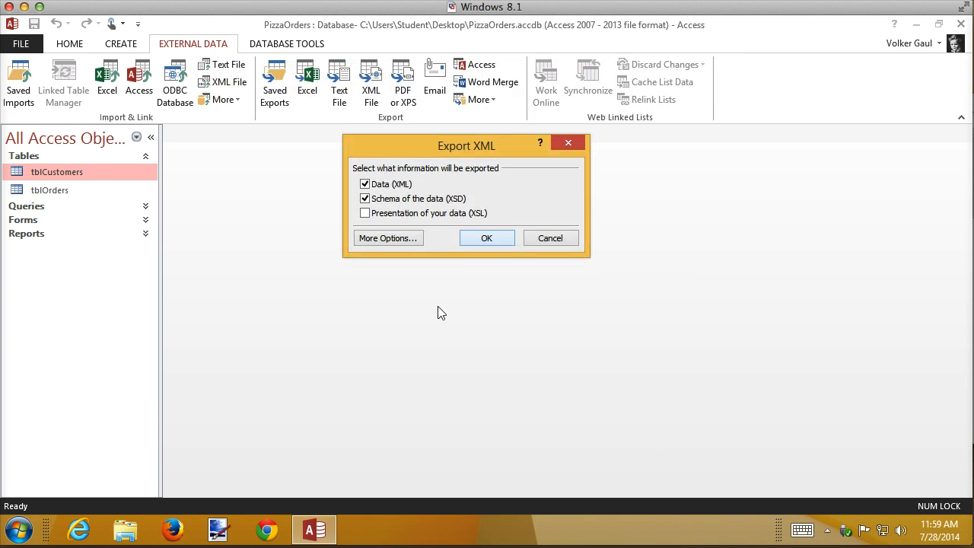
Embed the schema in the exported XML data document, run the export, and close the wizard without saving export steps.
left_click(389, 239)
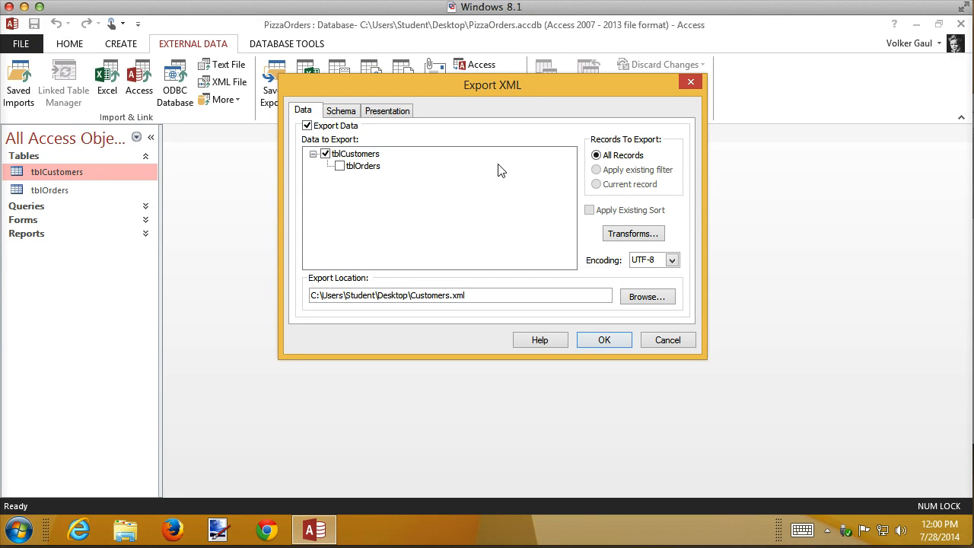
left_click(341, 112)
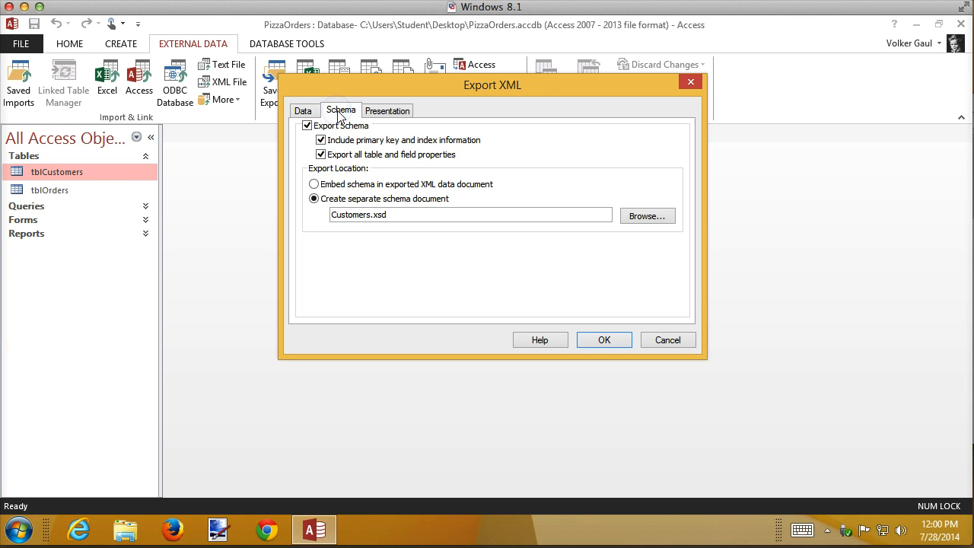
left_click(315, 185)
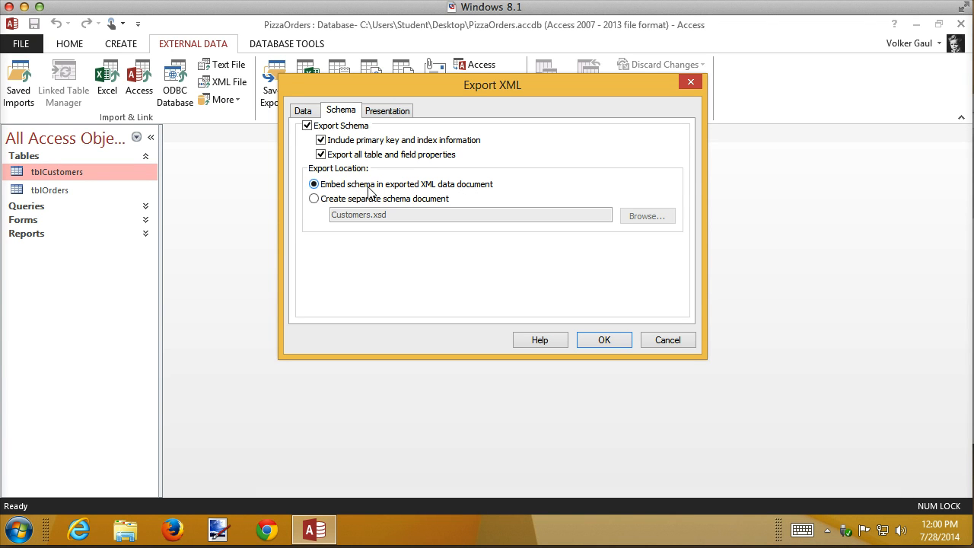
left_click(598, 341)
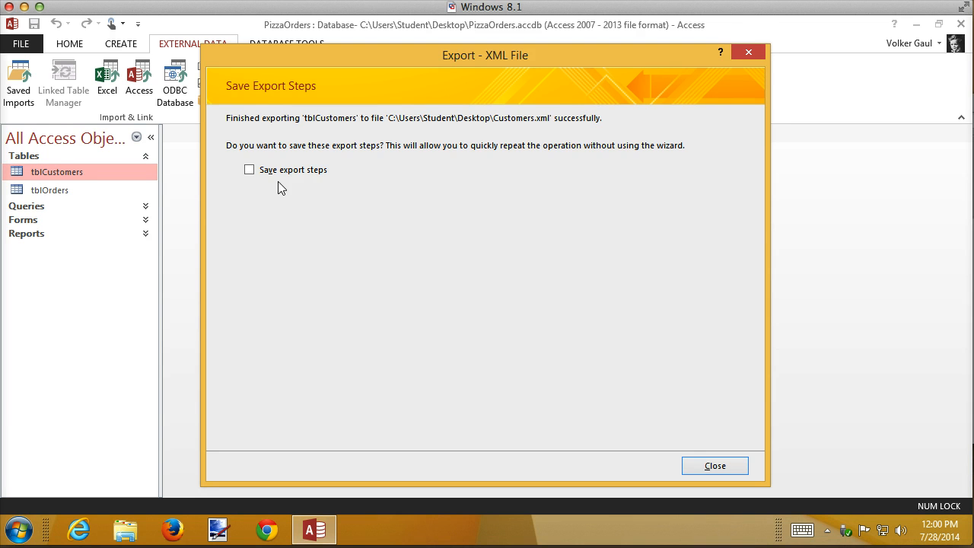
left_click(745, 474)
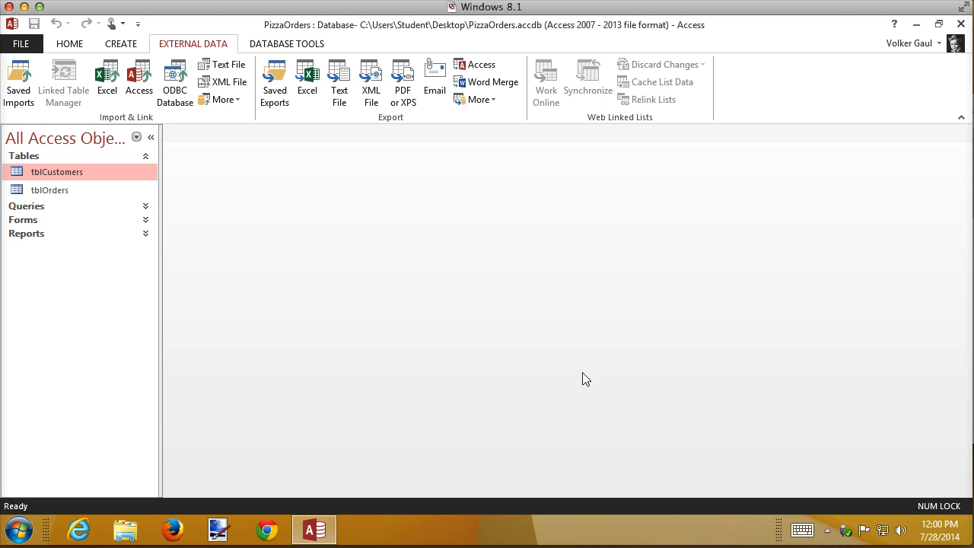
Minimize Access, move the exported Customers.xml file icon to the middle of the desktop, and return to Access.
left_click(917, 26)
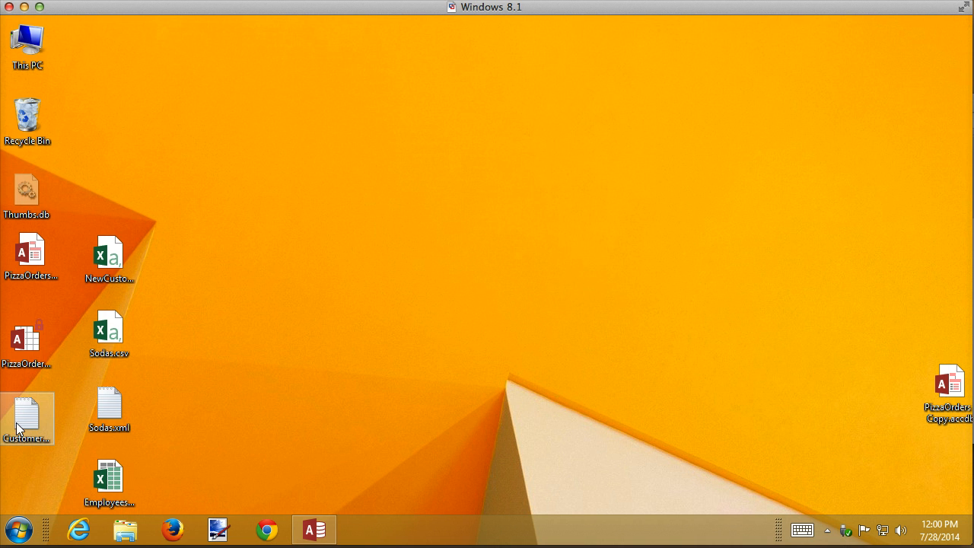
left_click_drag(18, 429, 329, 145)
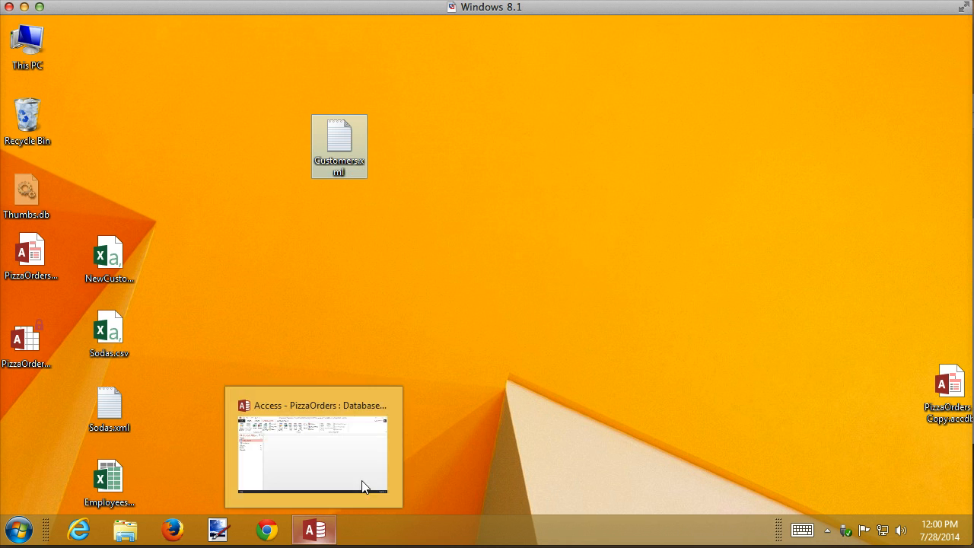
left_click(313, 530)
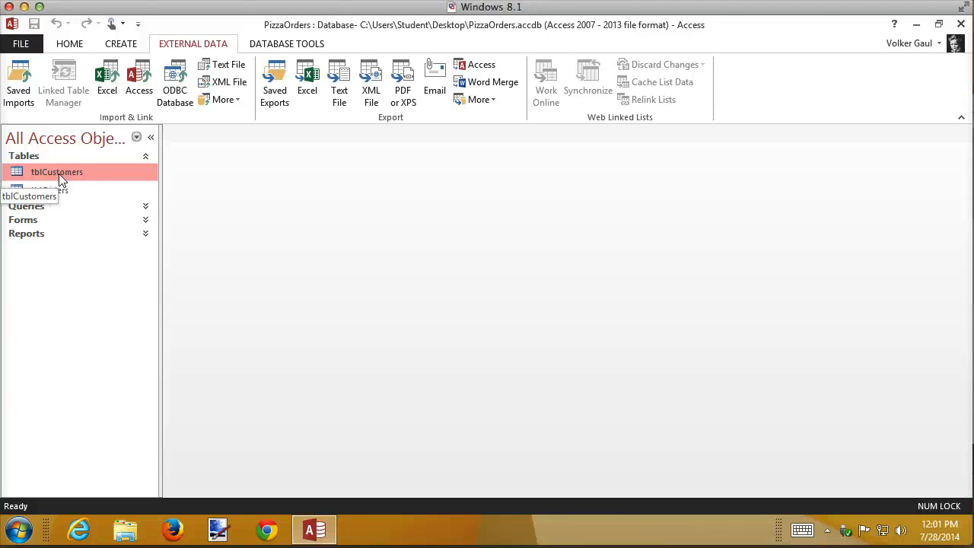
Start a text file export of tblCustomers and save it to the Desktop as Customers.csv.
left_click(346, 90)
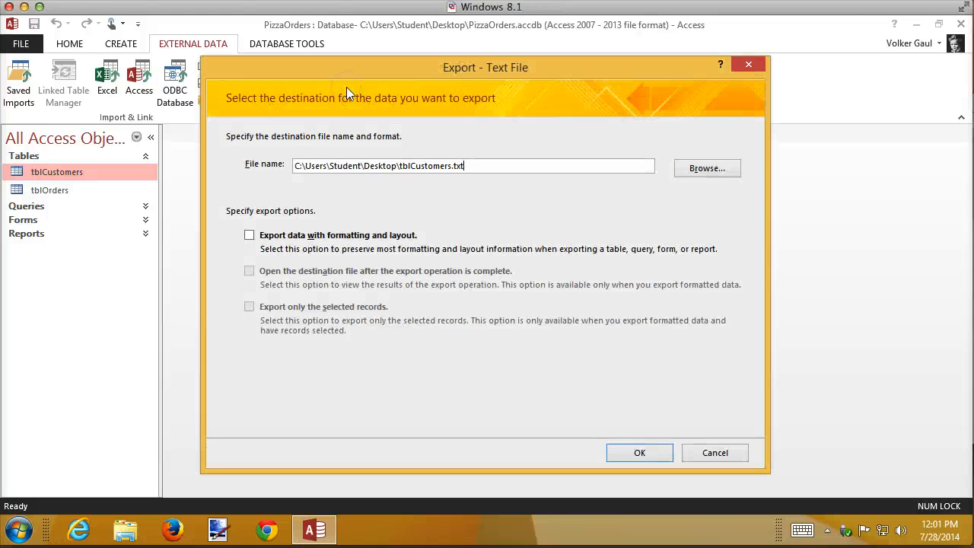
left_click(707, 169)
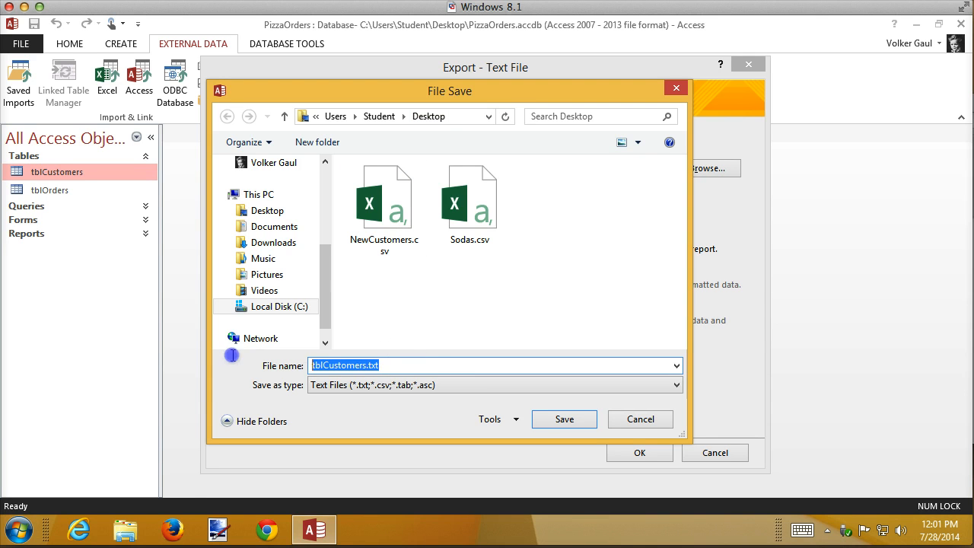
type("Custome")
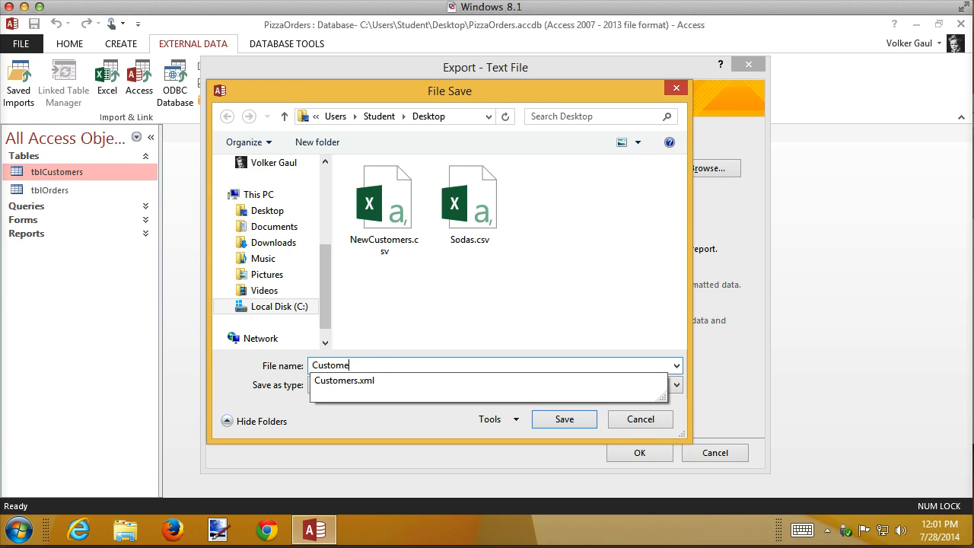
type("rs.csv")
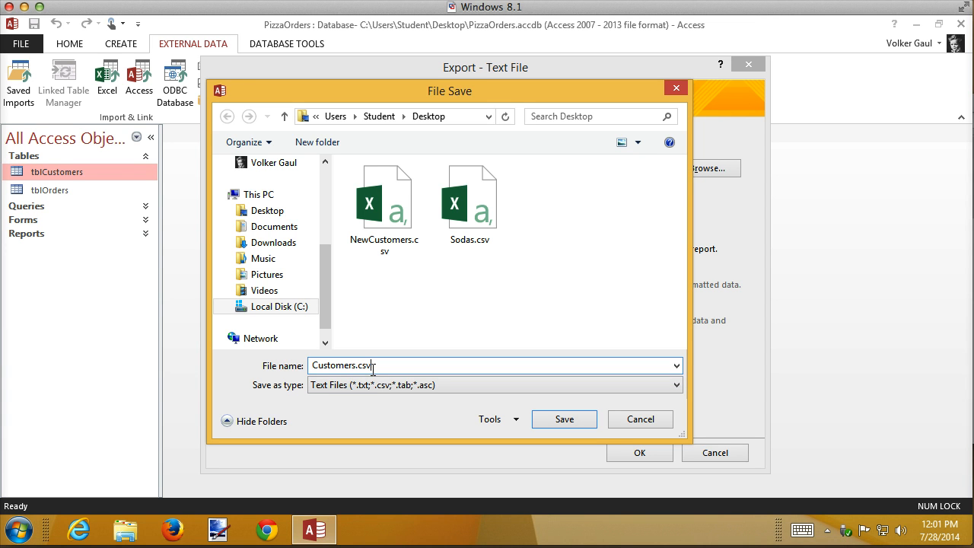
left_click(583, 418)
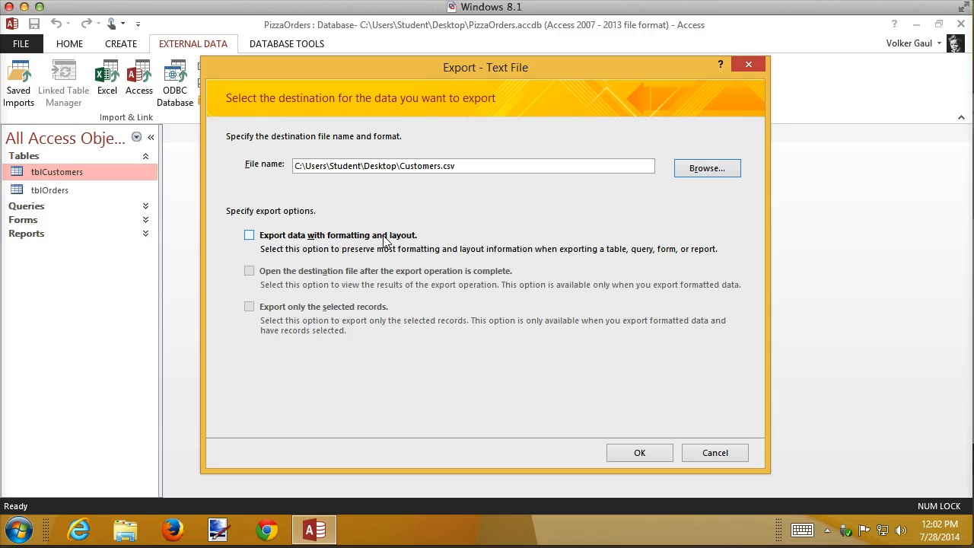
left_click(640, 453)
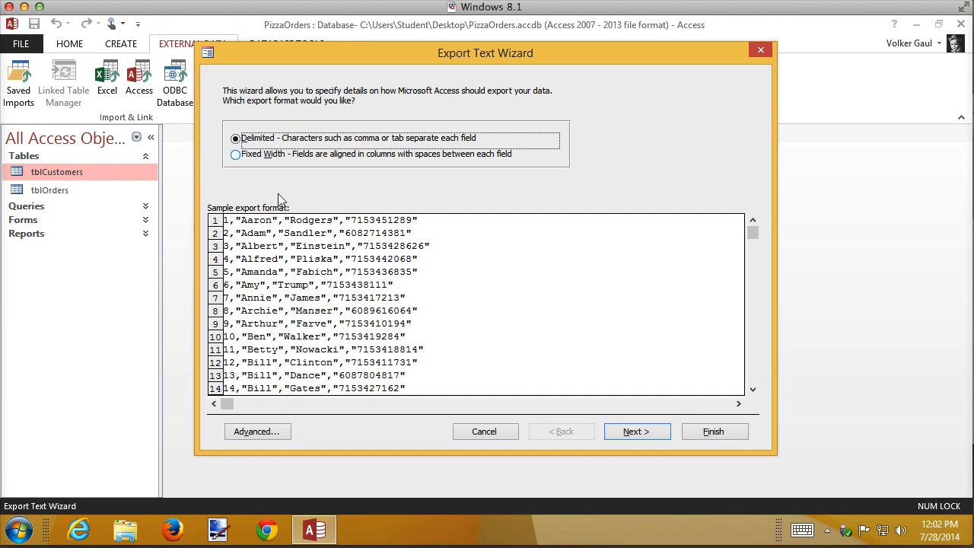
Keep the delimited format, include field names on the first row, and finish the text export.
left_click(644, 429)
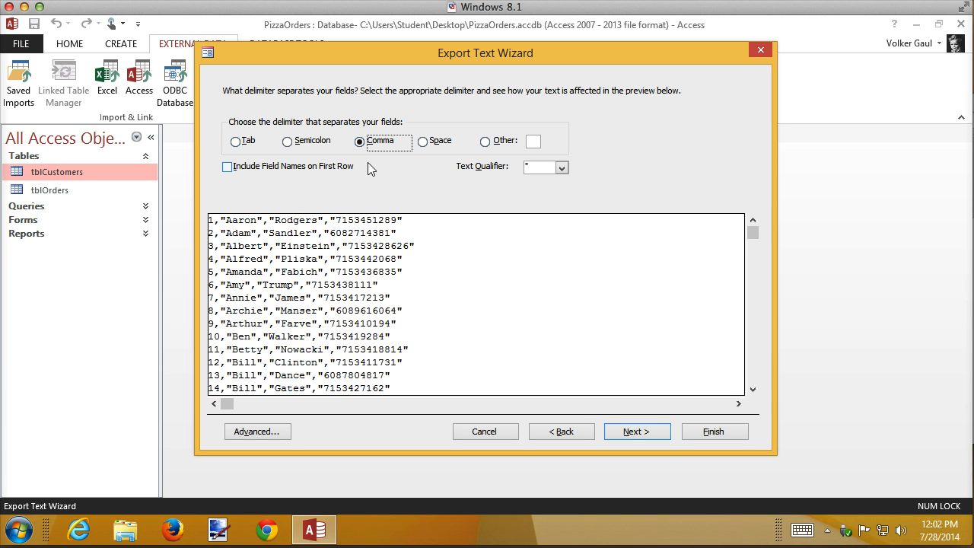
left_click(322, 169)
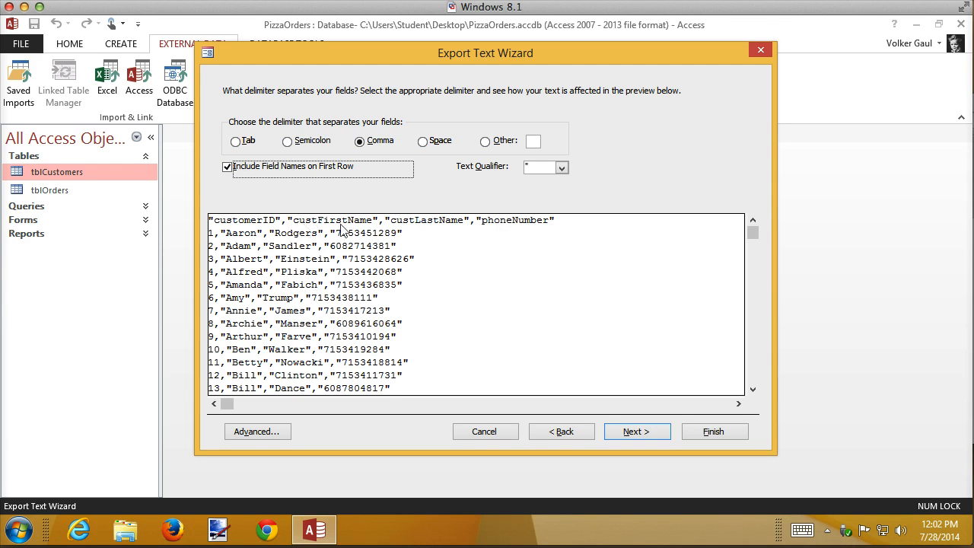
left_click(641, 431)
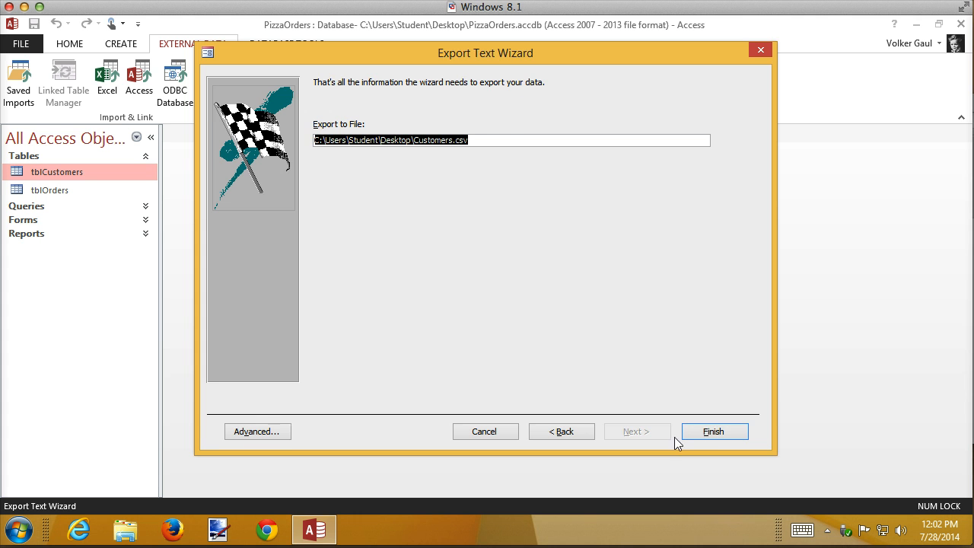
left_click(720, 436)
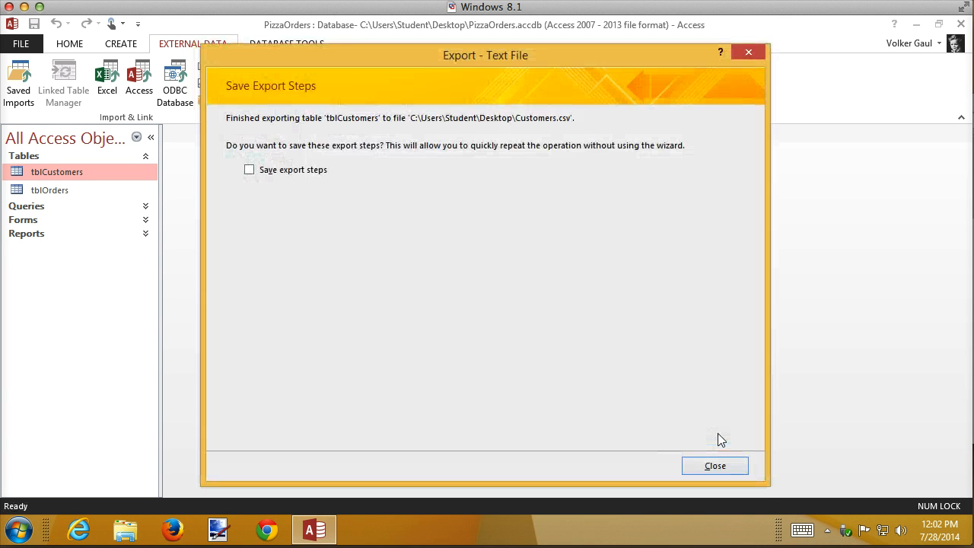
left_click(723, 467)
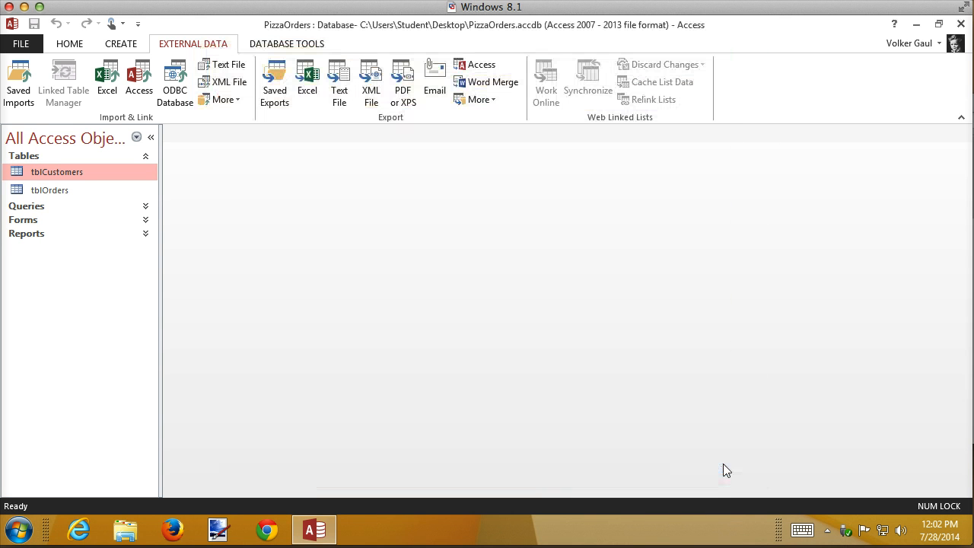
Minimize Access and move the exported Customers.csv icon beside Customers.xml in the middle of the desktop.
left_click(918, 25)
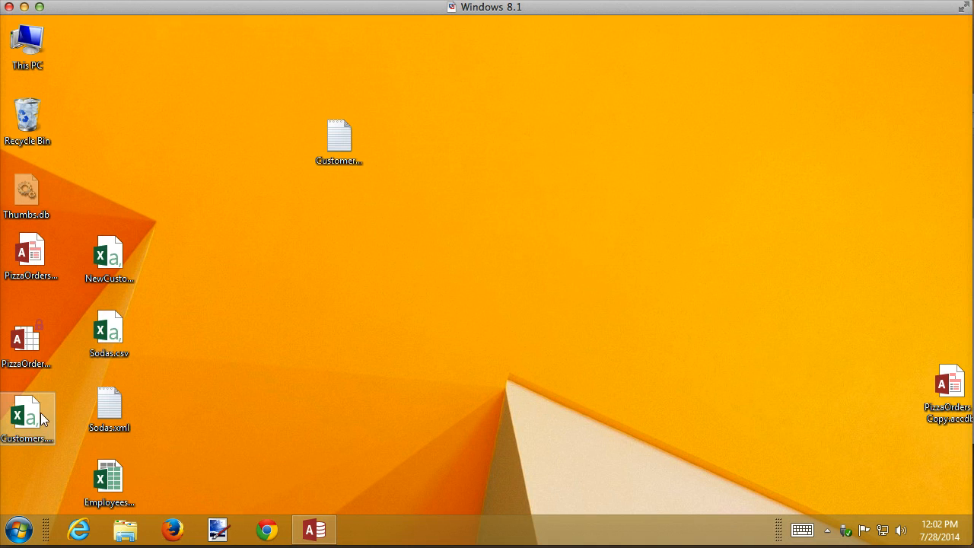
left_click_drag(35, 432, 422, 156)
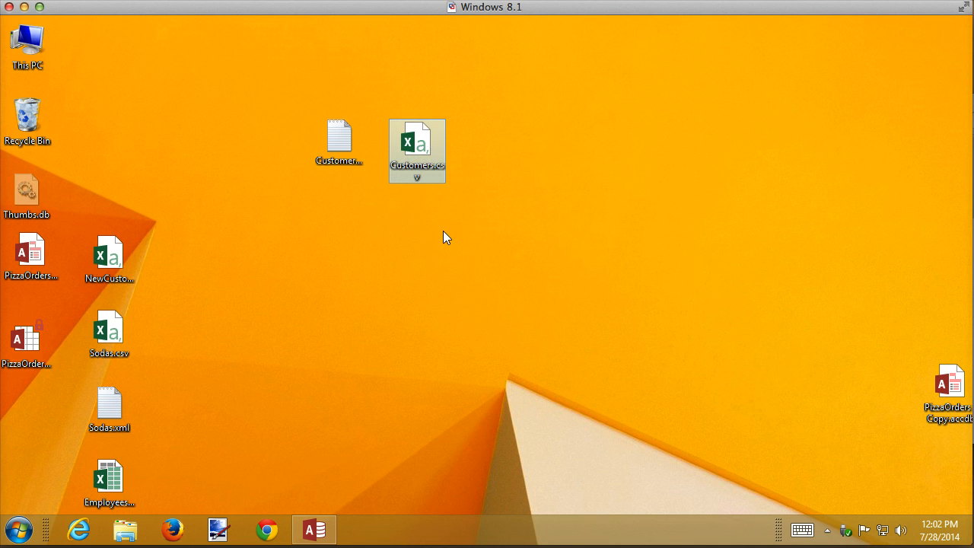
Open Customers.csv in Excel to review the exported customer table, then close Excel.
double_click(418, 152)
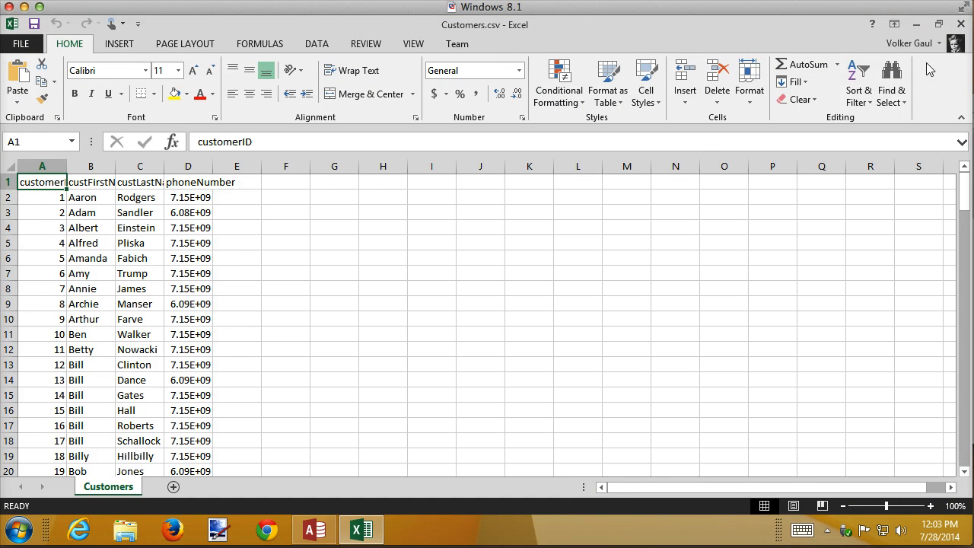
left_click(960, 25)
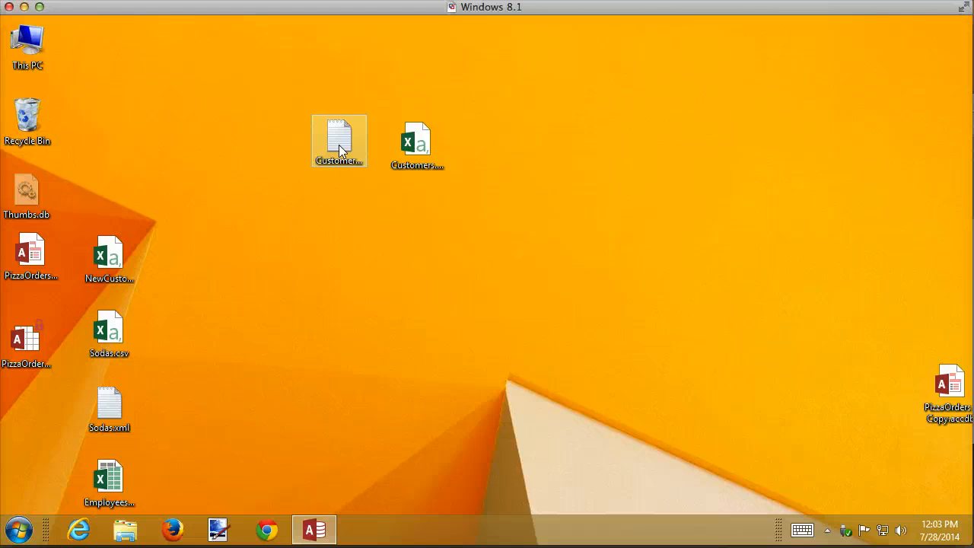
Open Customers.xml with Notepad.
right_click(339, 144)
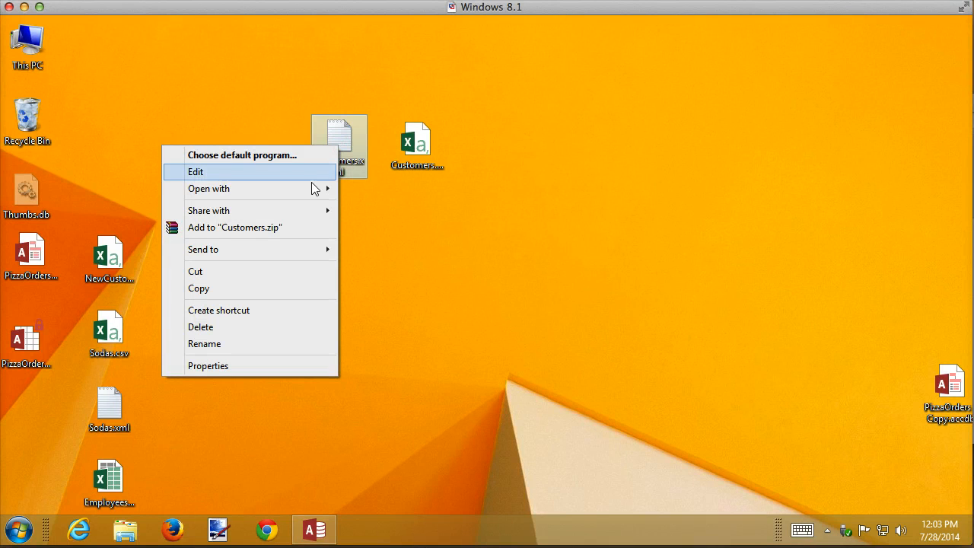
mouse_move(312, 187)
left_click(419, 222)
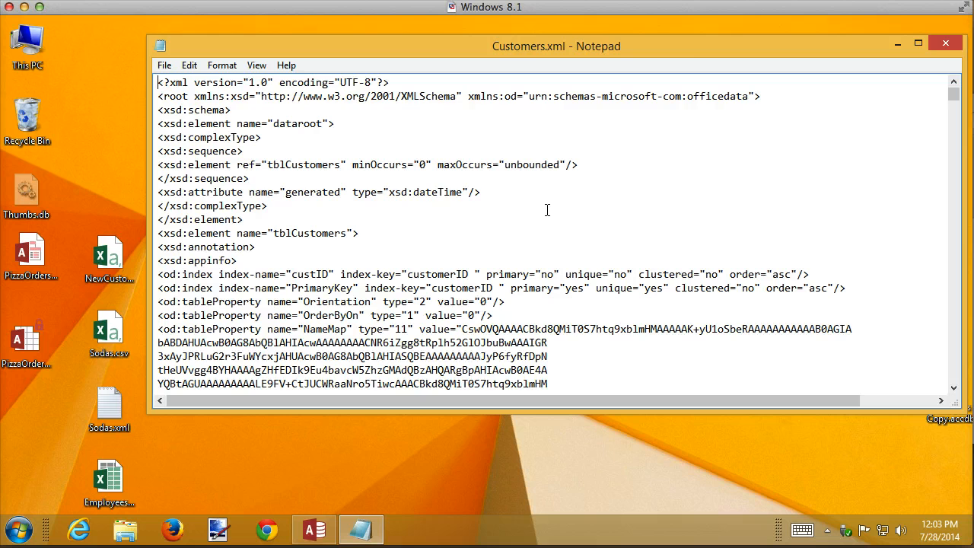
Scroll through the embedded schema definitions and customer records in Customers.xml, then close Notepad.
scroll(583, 202, "down", 5)
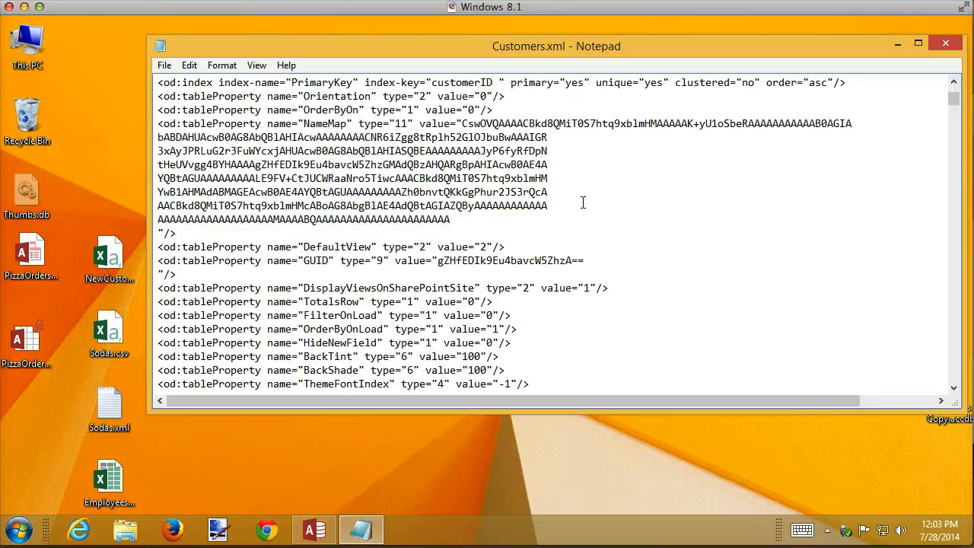
scroll(583, 203, "down", 4)
scroll(583, 202, "down", 1)
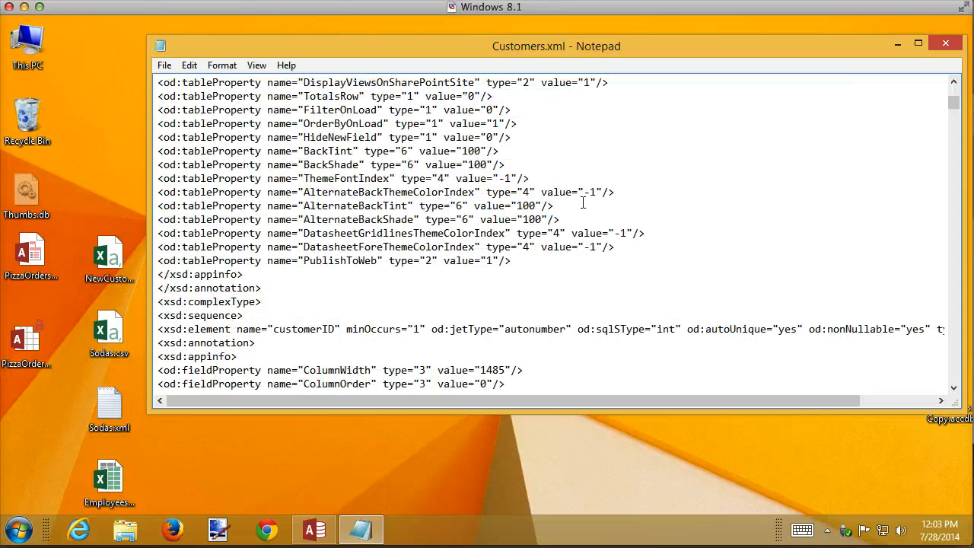
scroll(583, 203, "down", 1)
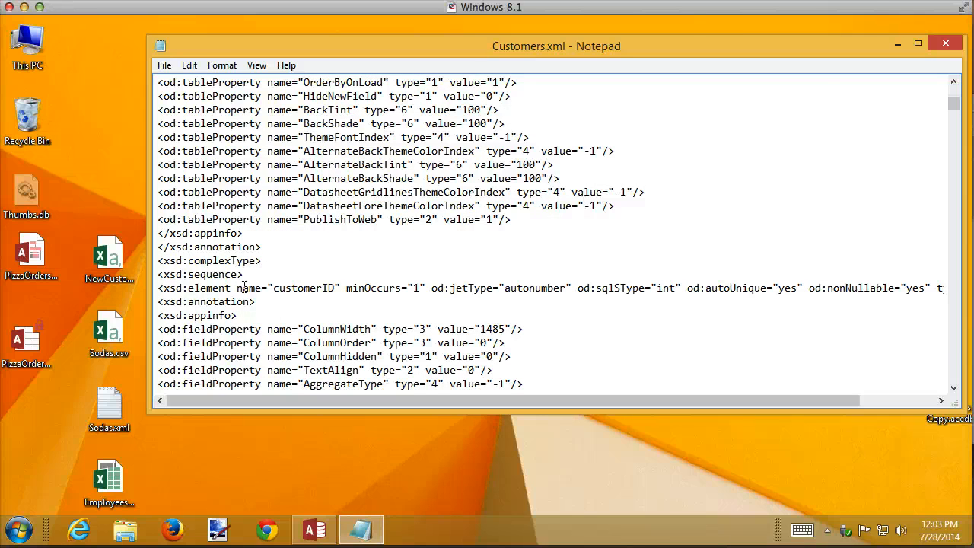
scroll(535, 294, "down", 2)
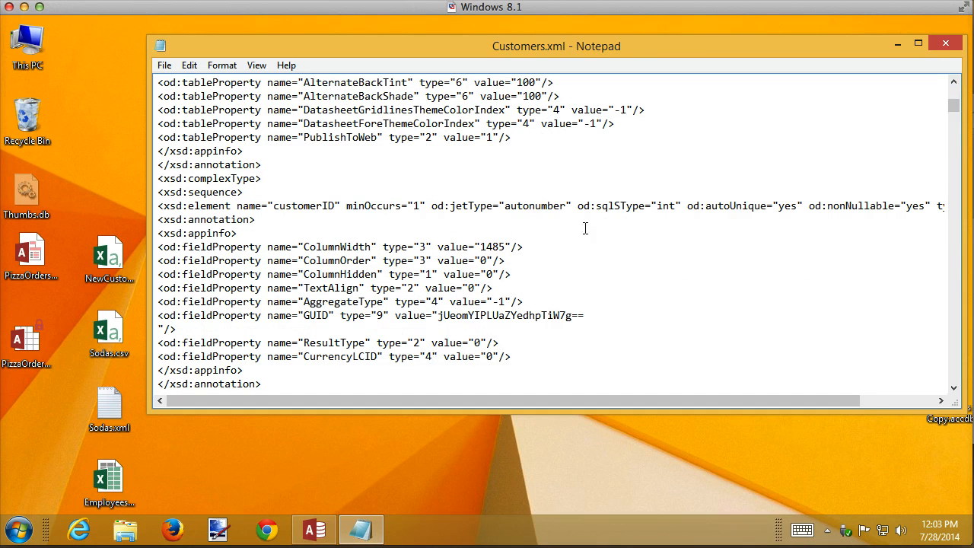
scroll(628, 255, "down", 1)
scroll(622, 256, "down", 1)
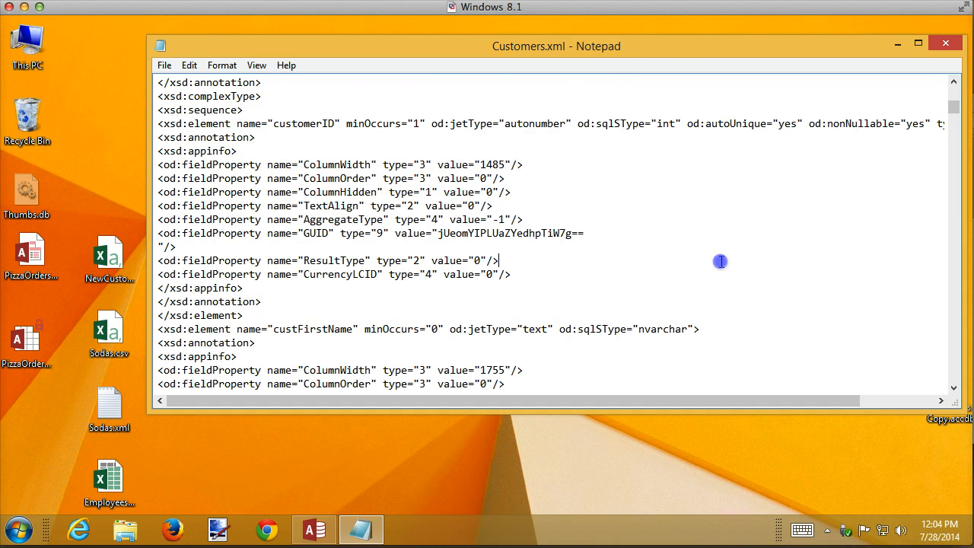
scroll(719, 260, "down", 6)
scroll(724, 262, "down", 5)
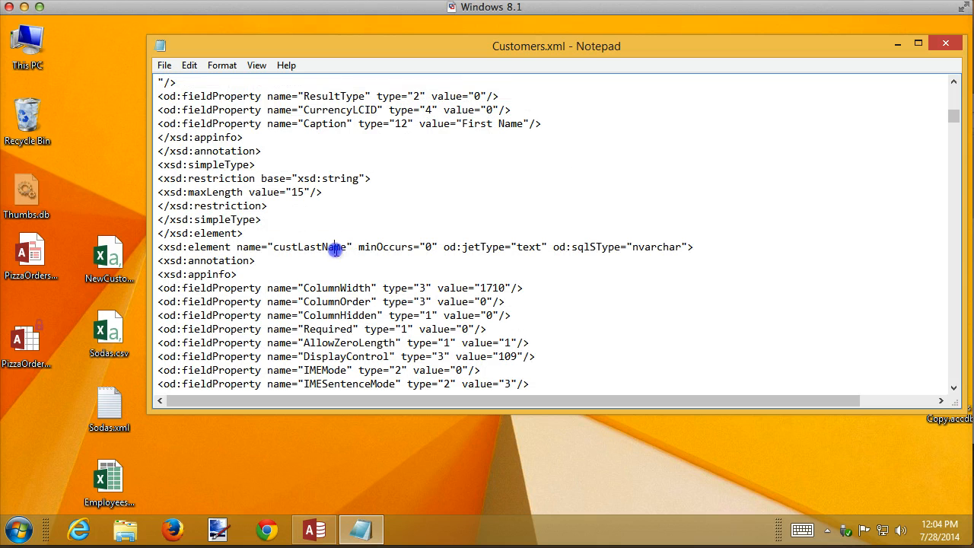
left_click_drag(353, 248, 236, 248)
scroll(635, 239, "down", 5)
scroll(636, 236, "down", 3)
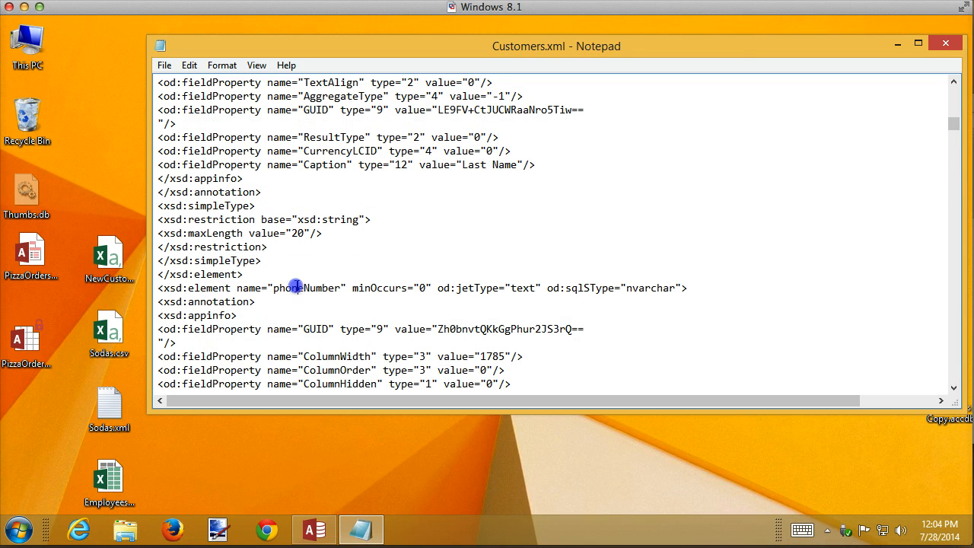
left_click_drag(237, 287, 353, 287)
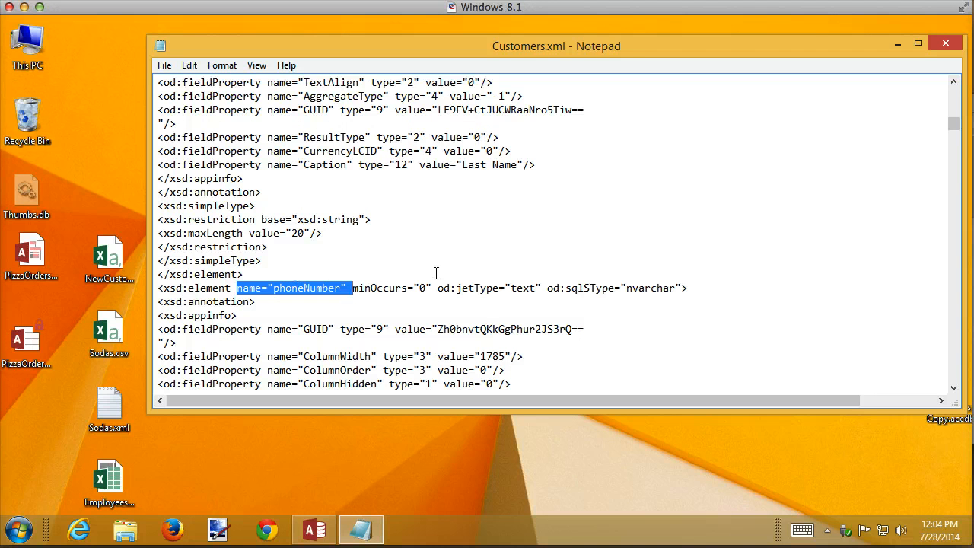
left_click(761, 275)
scroll(760, 275, "down", 7)
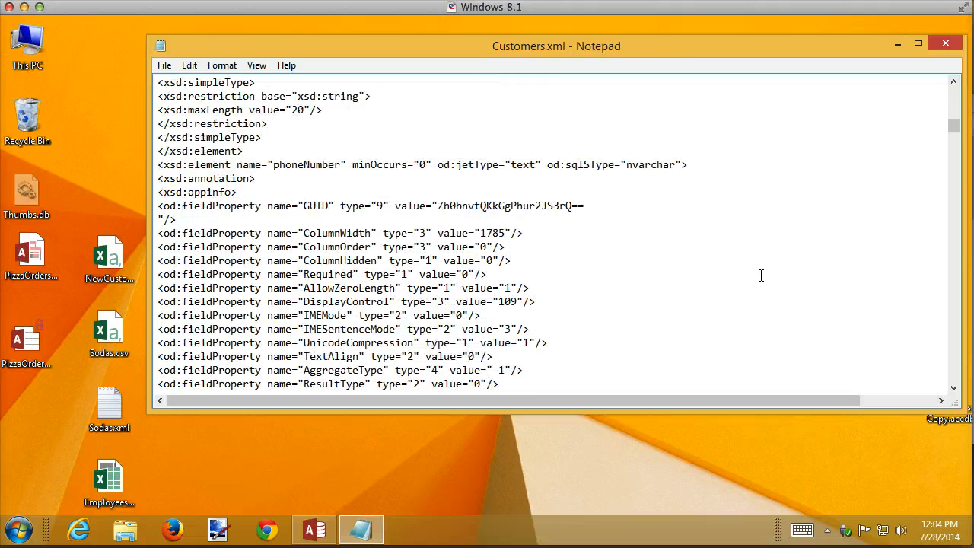
scroll(761, 275, "down", 6)
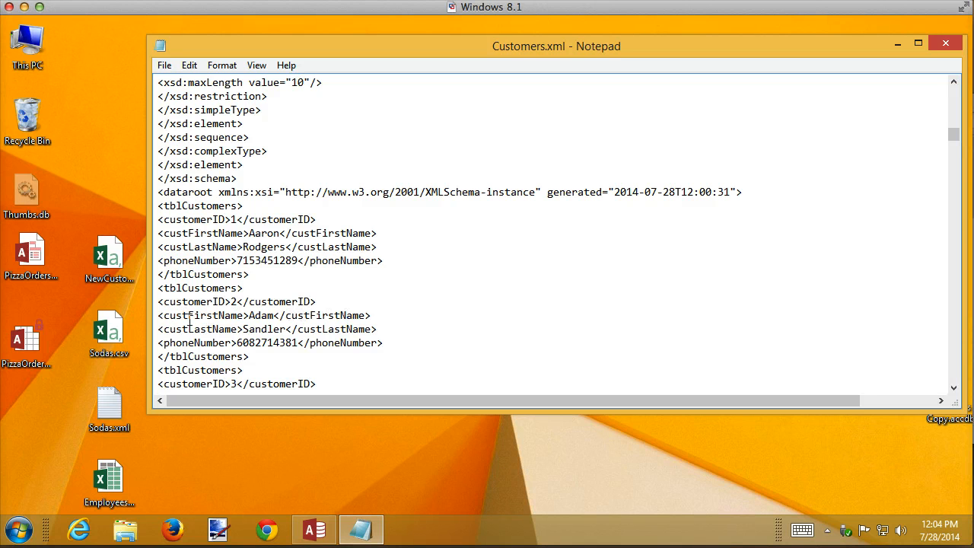
scroll(695, 252, "down", 11)
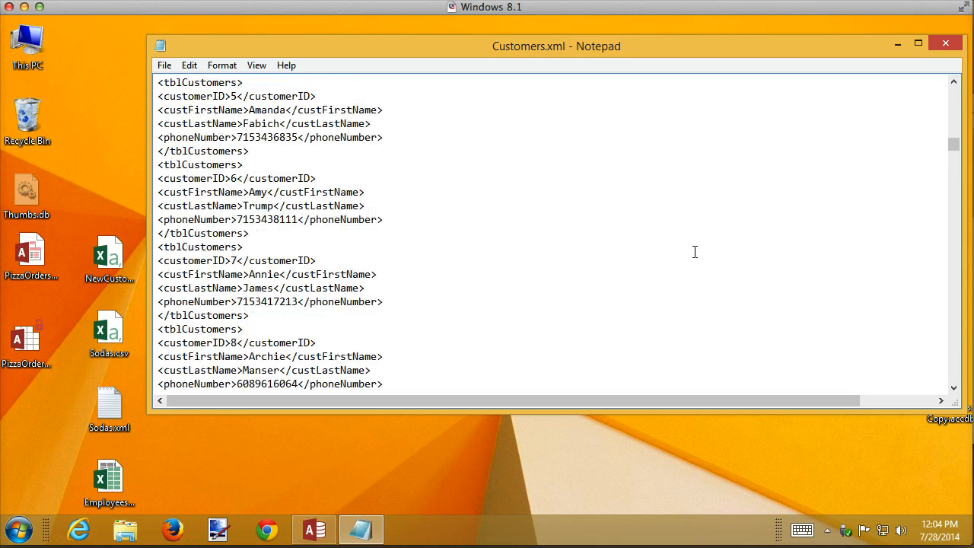
scroll(695, 252, "down", 20)
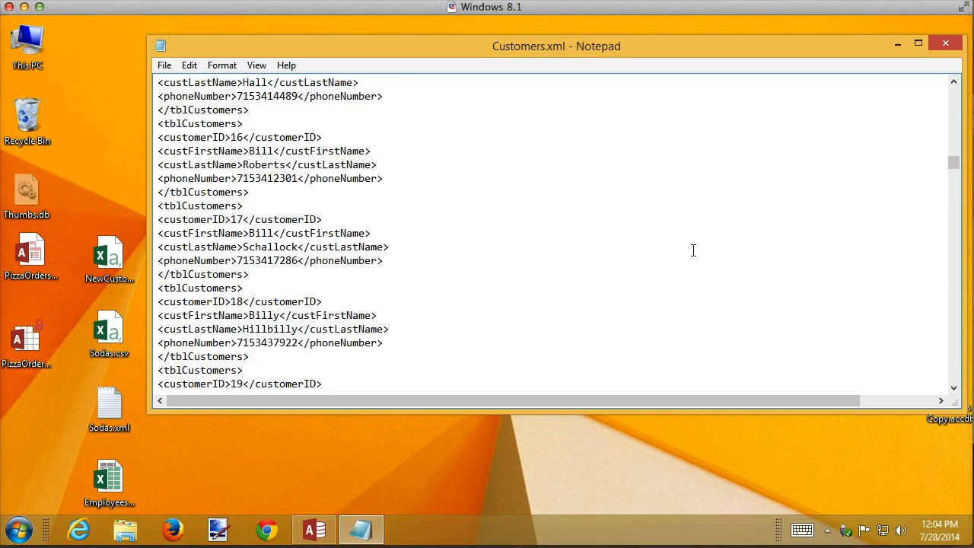
scroll(694, 251, "up", 8)
scroll(694, 250, "up", 20)
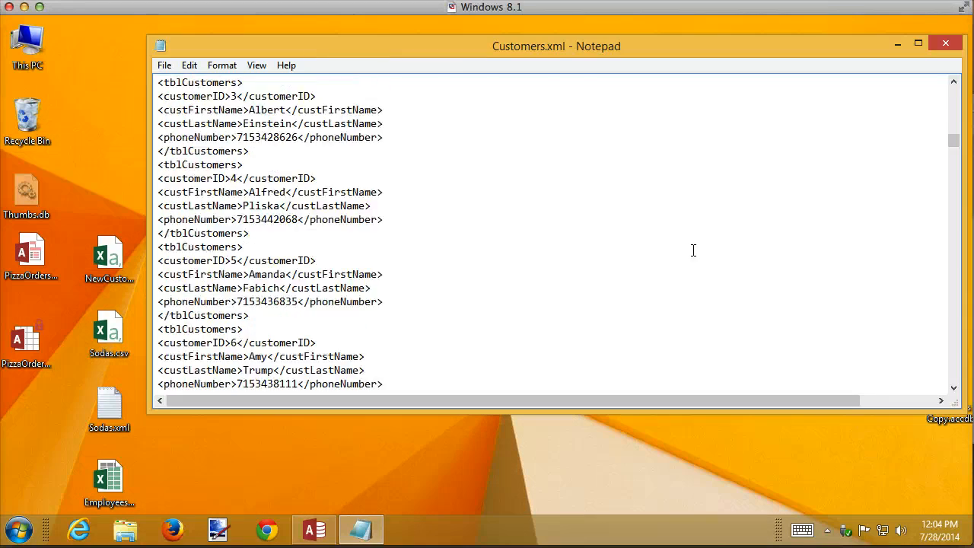
scroll(694, 250, "up", 13)
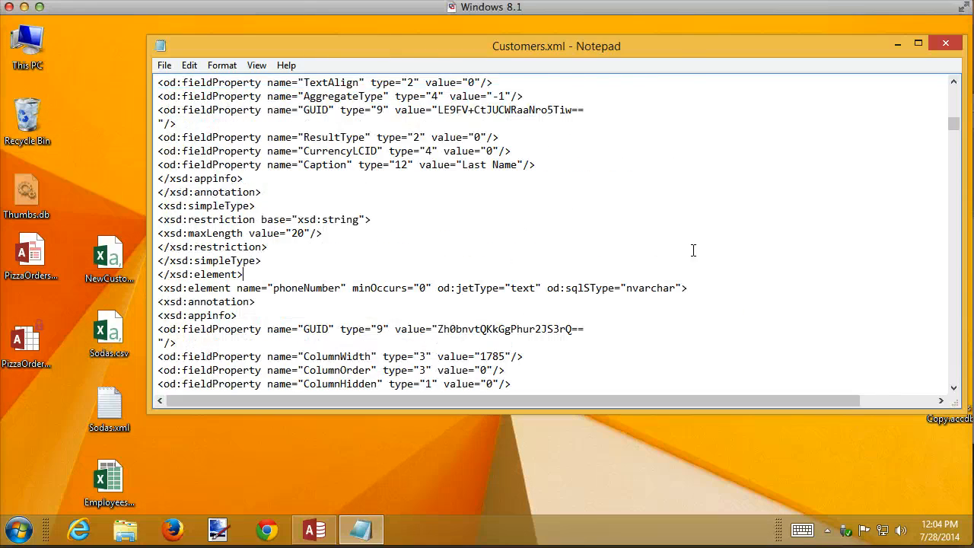
scroll(693, 251, "up", 10)
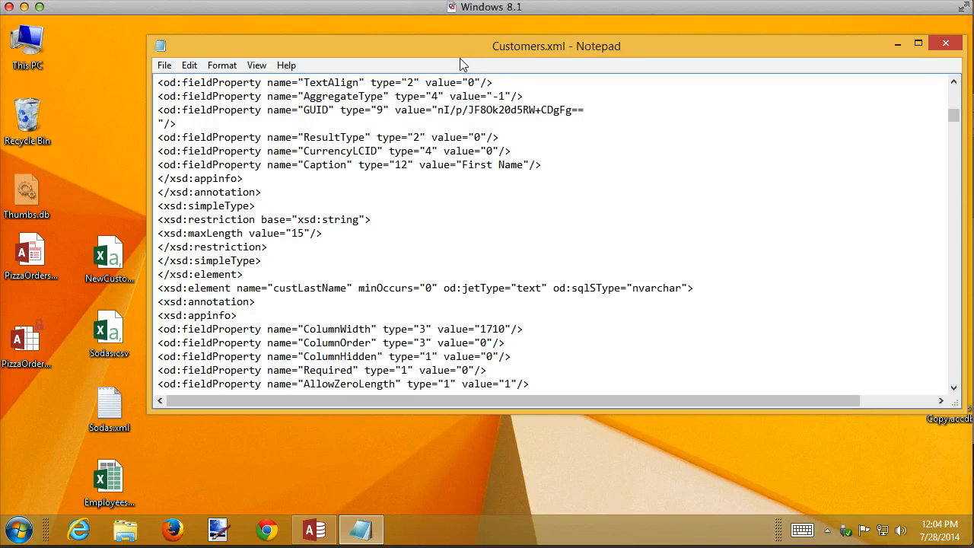
scroll(548, 210, "up", 3)
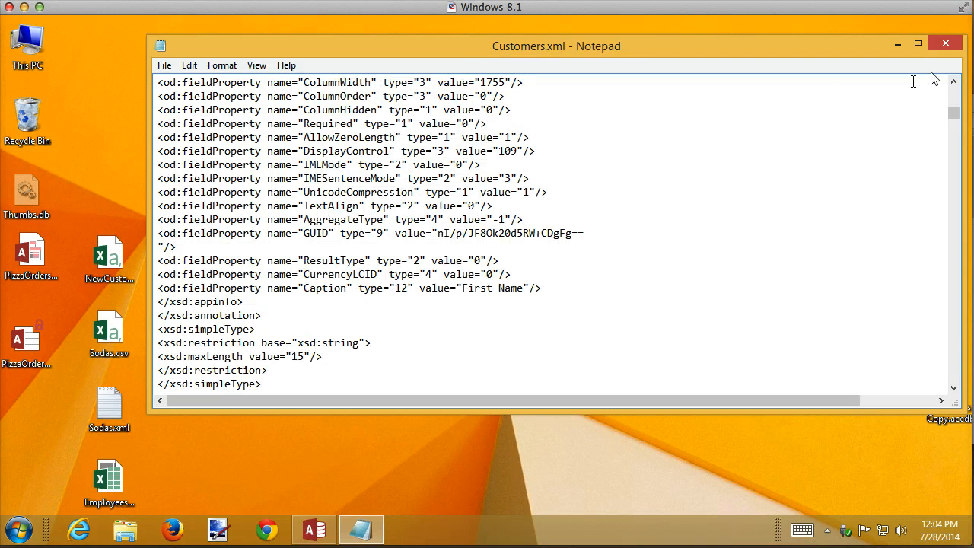
left_click(945, 52)
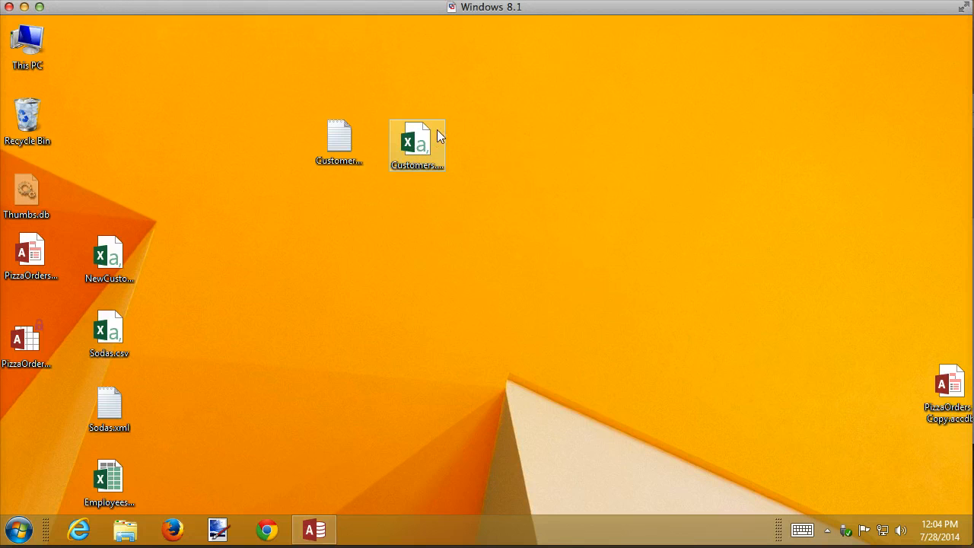
Open Customers.csv with Notepad, review its comma-delimited records, and close it.
left_click(431, 135)
right_click(431, 135)
mouse_move(386, 192)
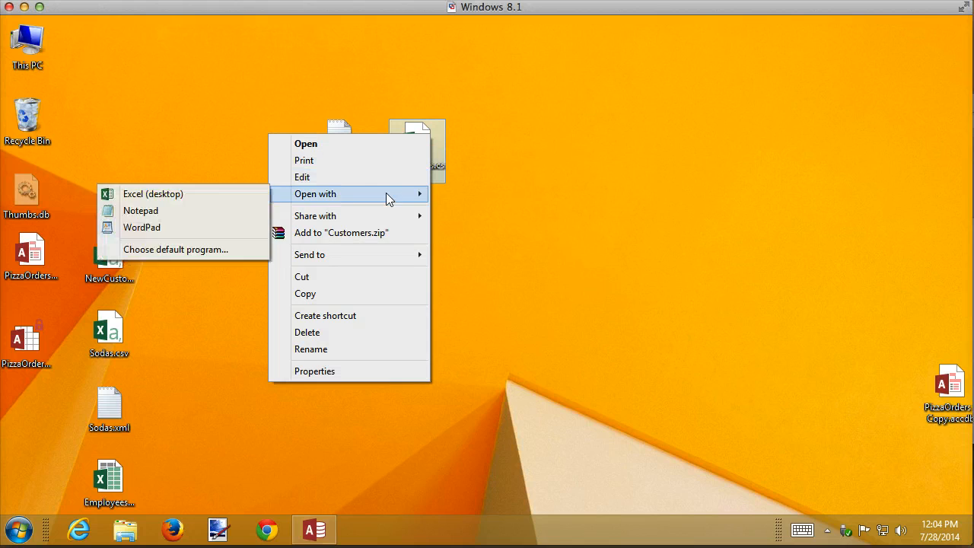
left_click(161, 212)
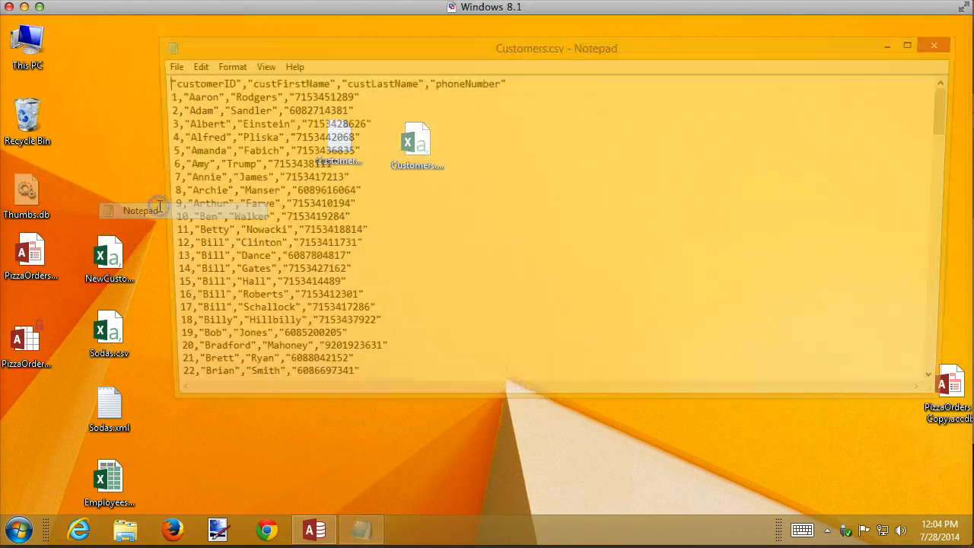
scroll(511, 245, "down", 20)
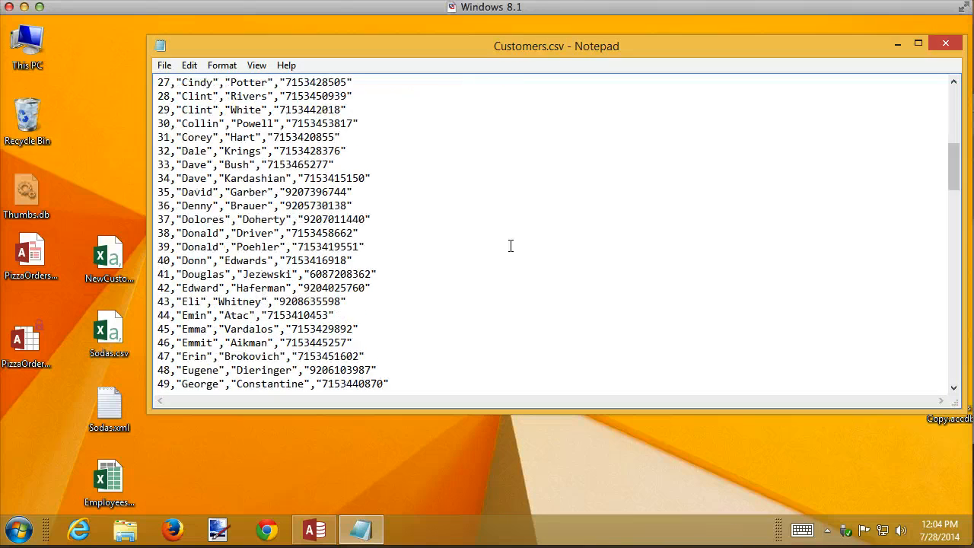
scroll(510, 245, "up", 19)
scroll(511, 245, "up", 15)
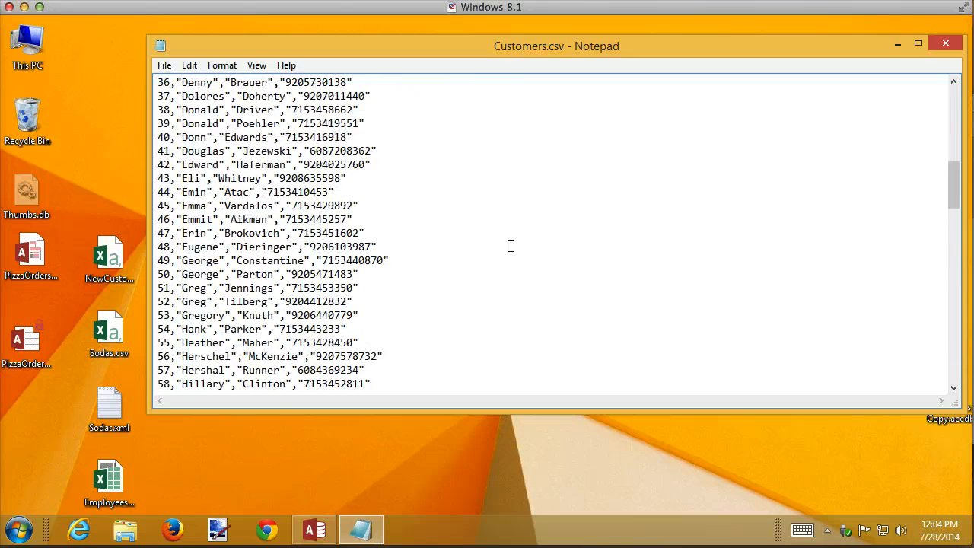
scroll(511, 246, "up", 5)
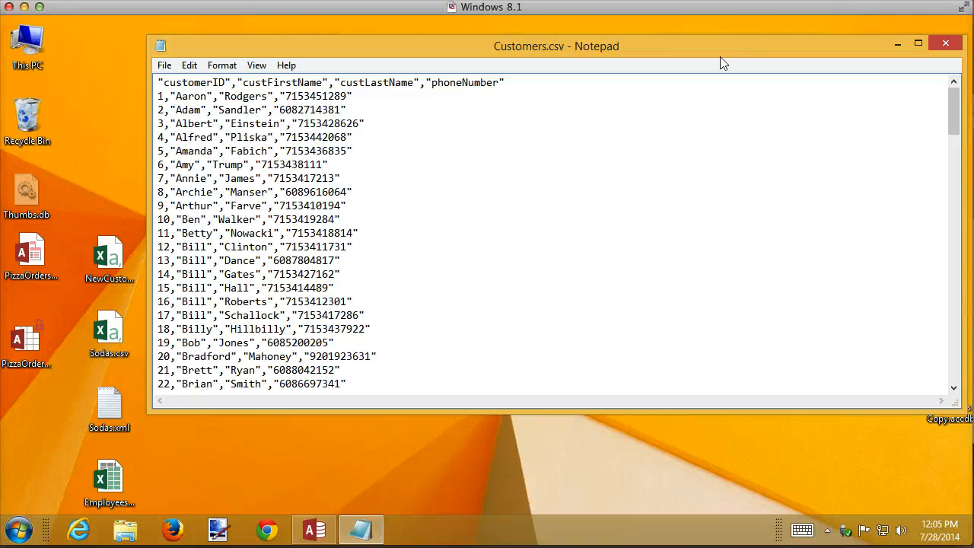
left_click(948, 44)
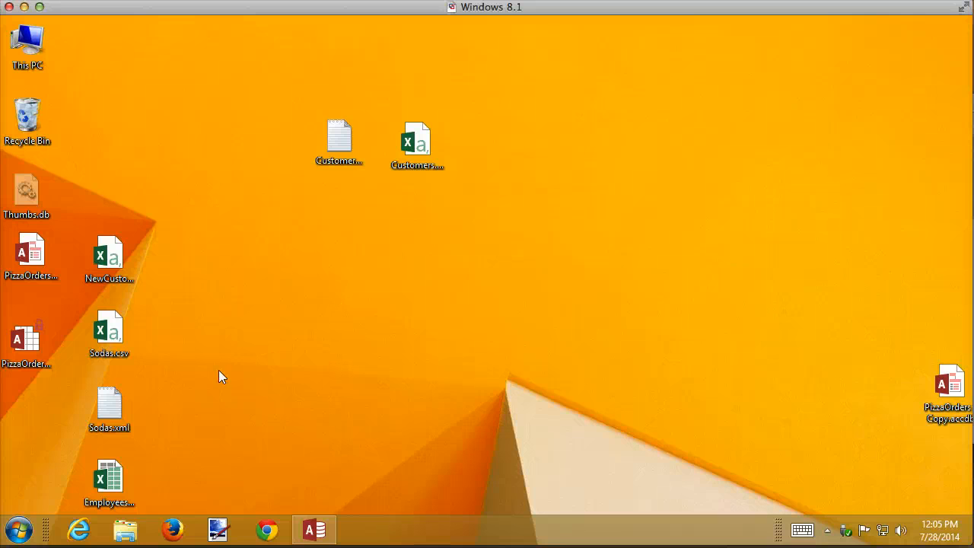
Open Sodas.xml with Notepad for comparison, scroll to the end of its records, and close it.
left_click_drag(156, 431, 92, 316)
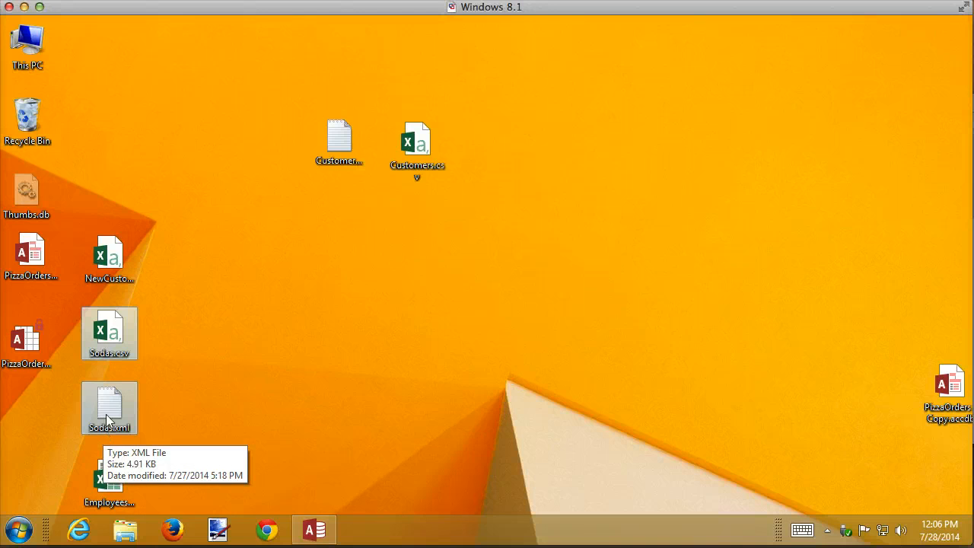
left_click(308, 403)
right_click(129, 405)
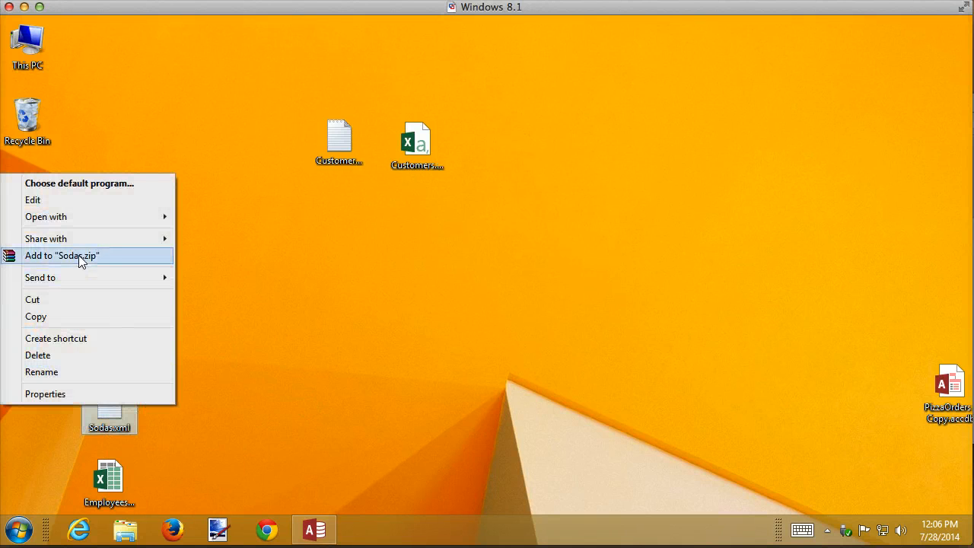
mouse_move(110, 218)
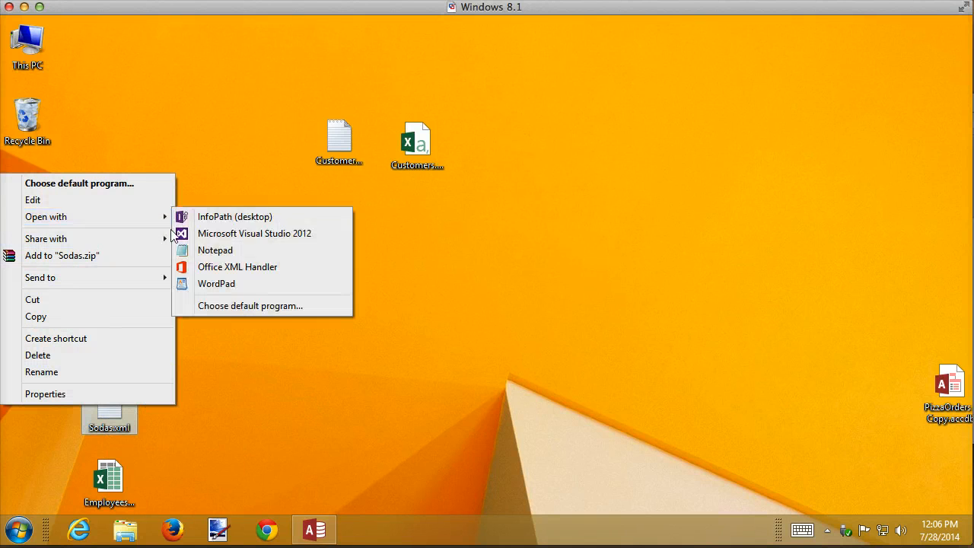
left_click(218, 250)
scroll(473, 261, "down", 1)
scroll(473, 260, "down", 20)
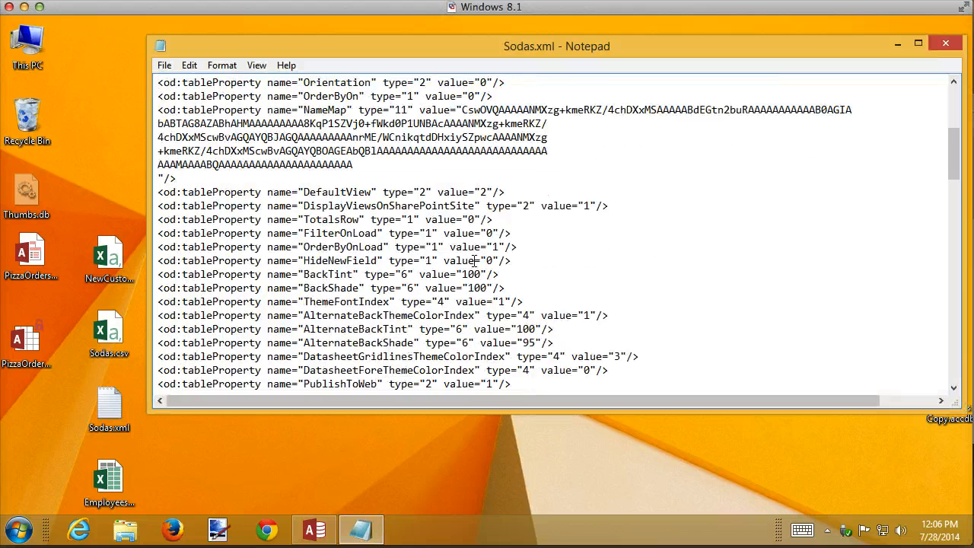
scroll(474, 261, "down", 3)
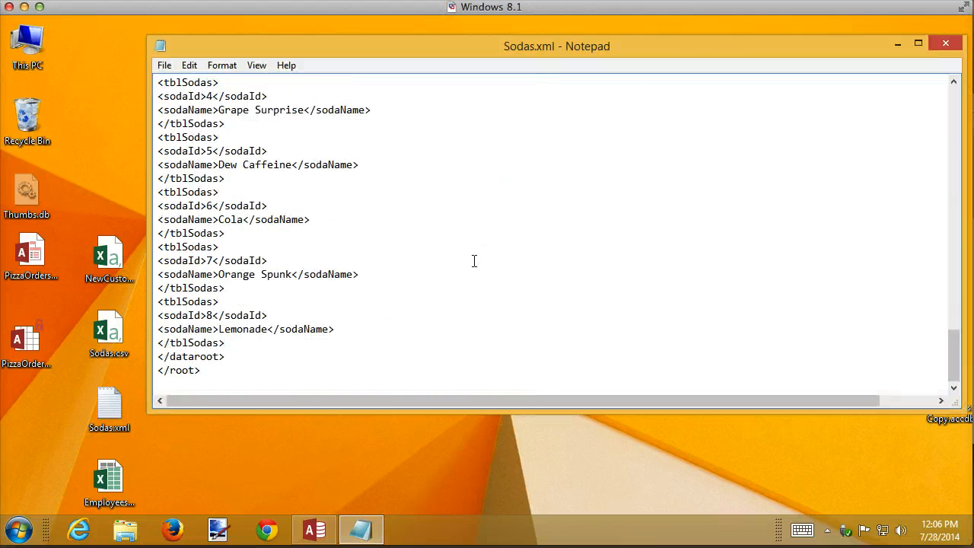
left_click(945, 43)
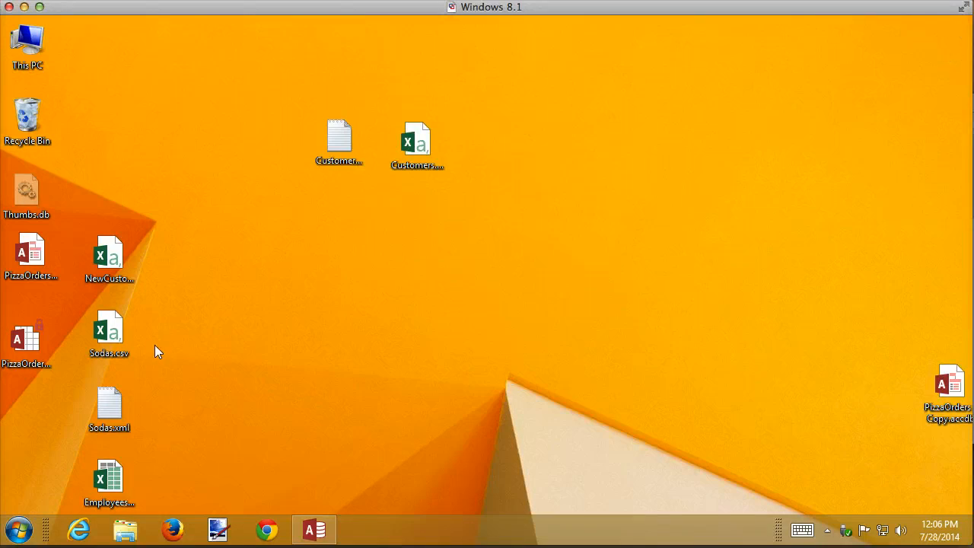
Open Sodas.csv with Notepad, review its comma-delimited soda records, and close it.
right_click(131, 335)
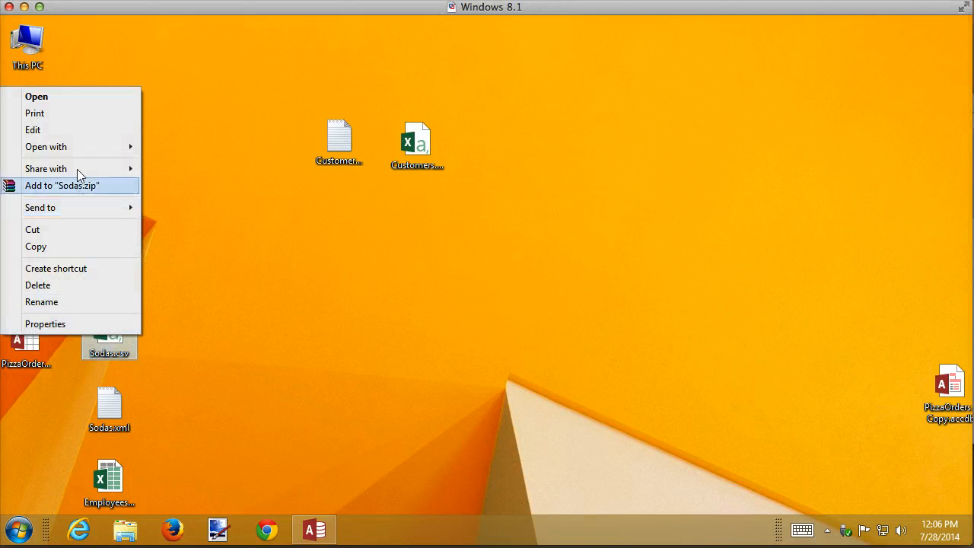
mouse_move(75, 149)
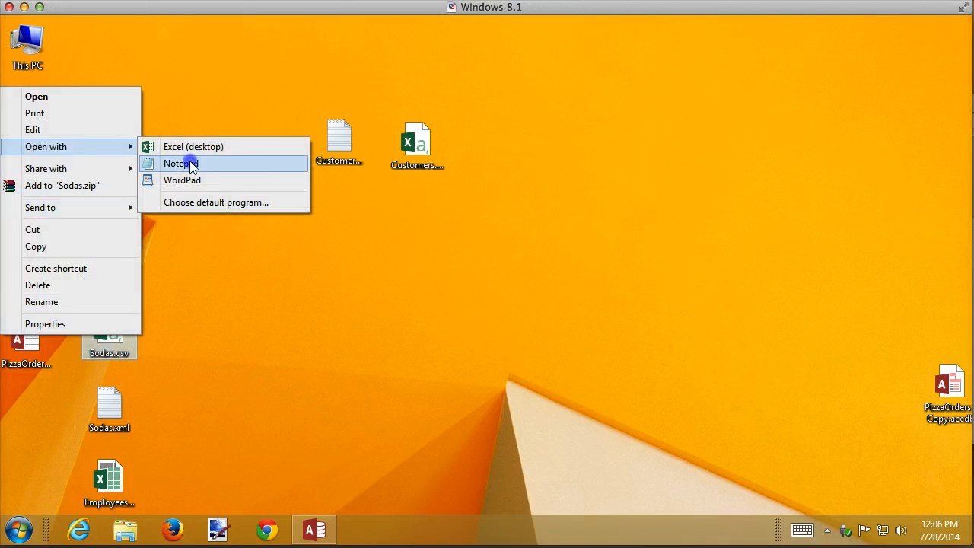
left_click(191, 161)
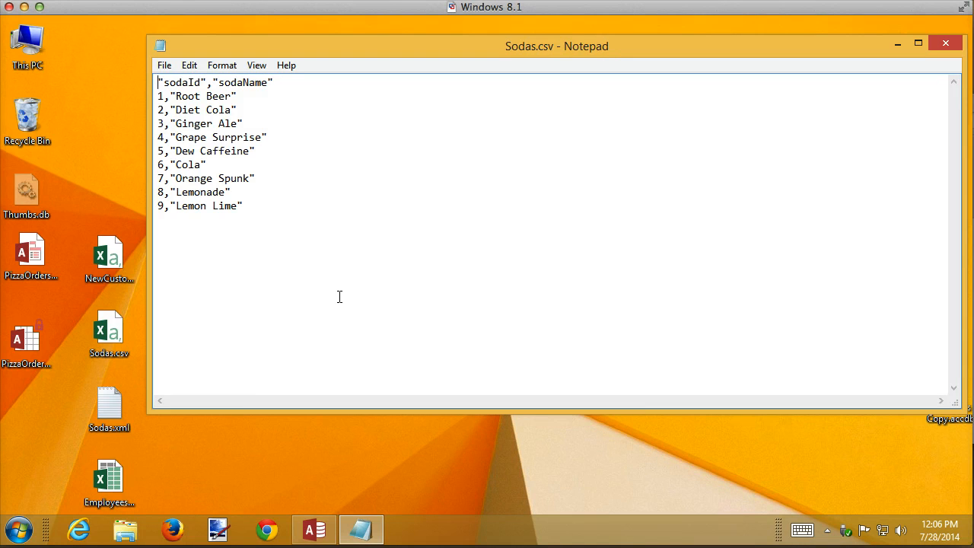
left_click(947, 45)
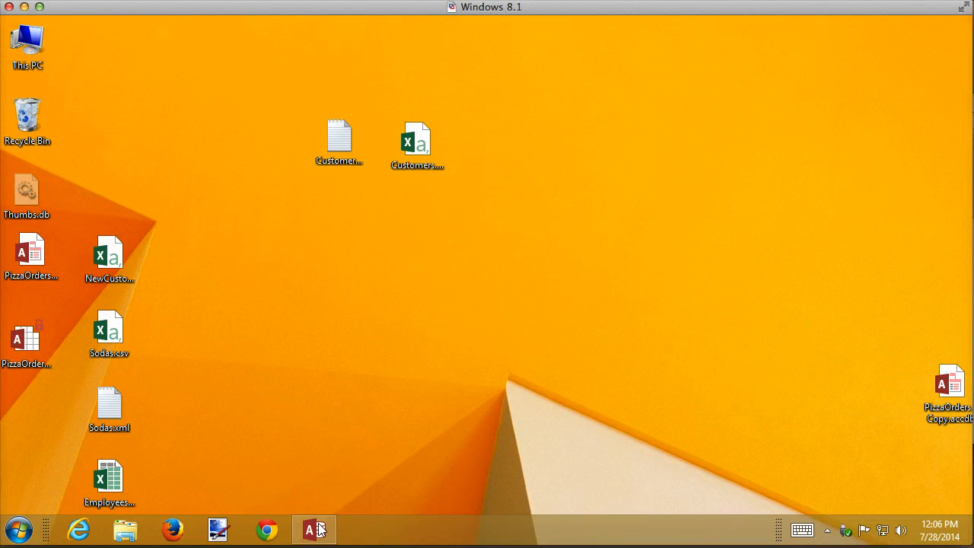
Import Sodas.xml from the Desktop into the database with structure and data, without saving the import steps.
left_click(315, 530)
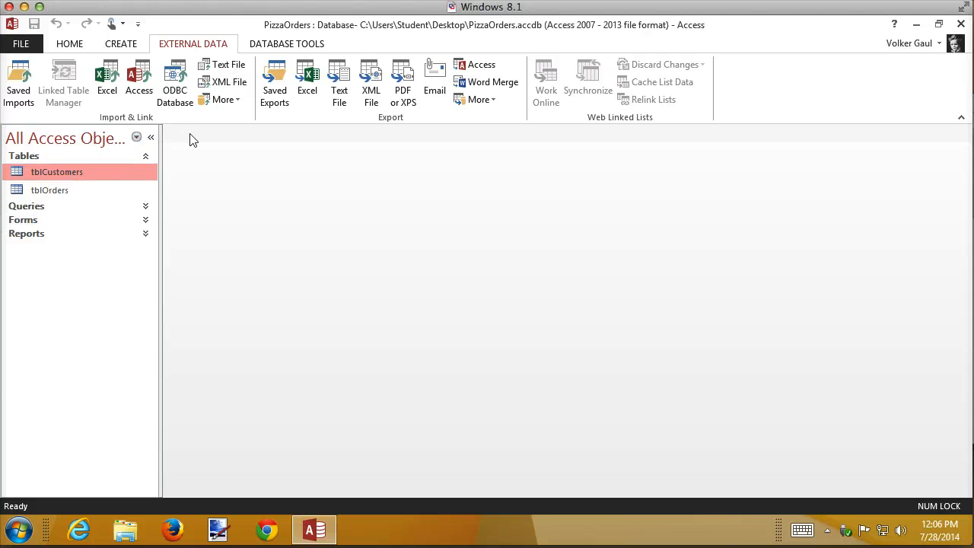
left_click(229, 82)
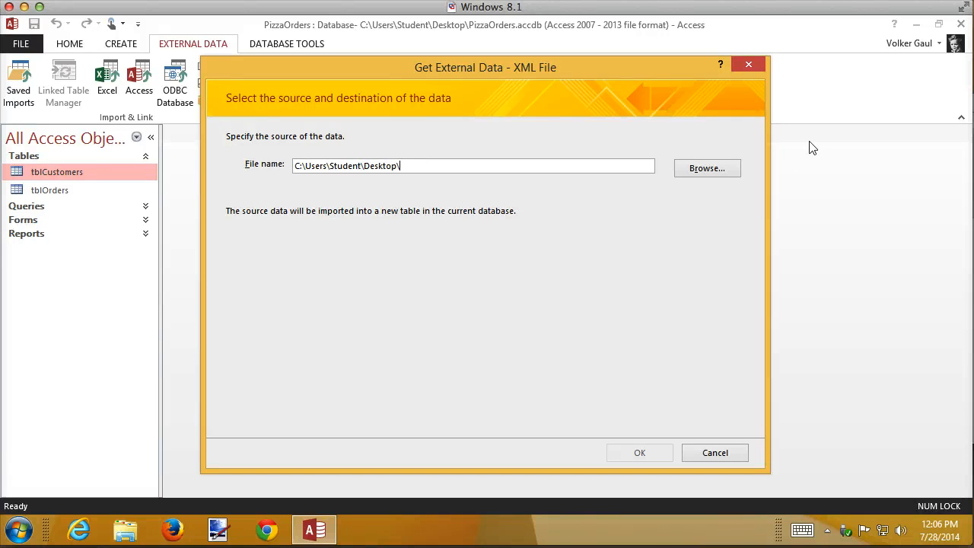
left_click(704, 168)
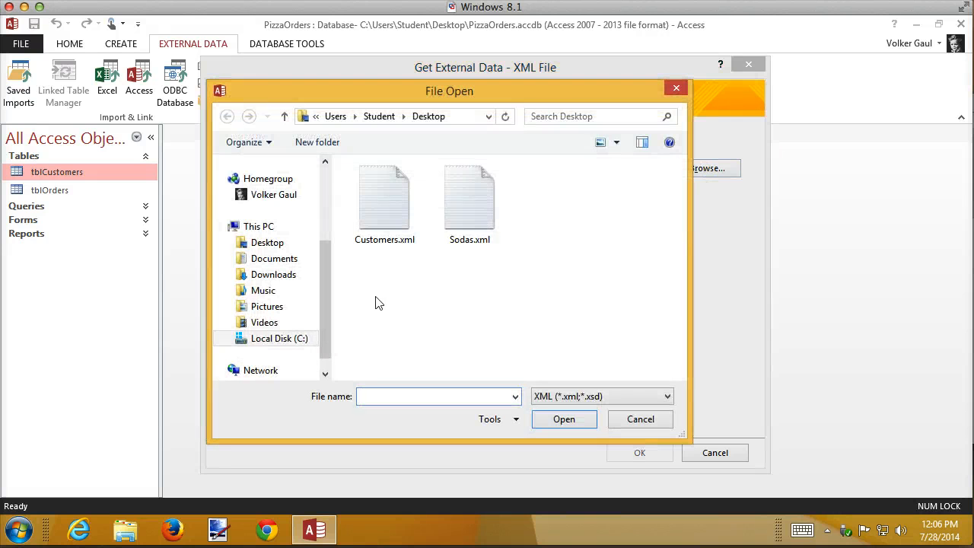
left_click(450, 218)
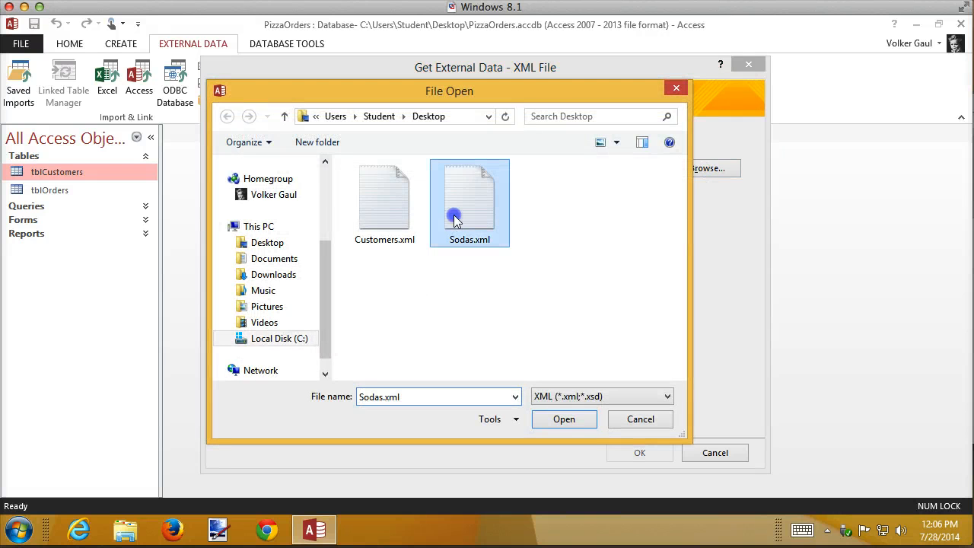
left_click(571, 420)
left_click(648, 453)
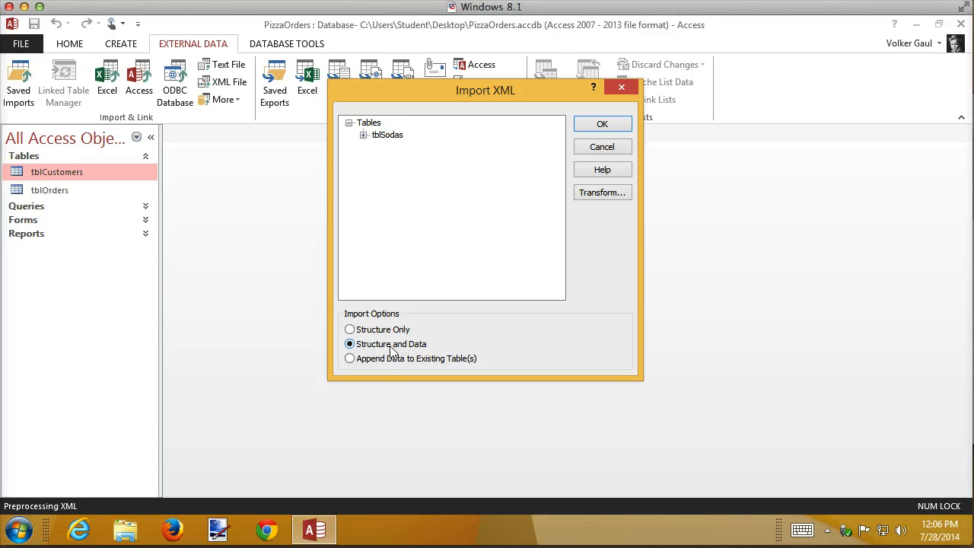
left_click(608, 123)
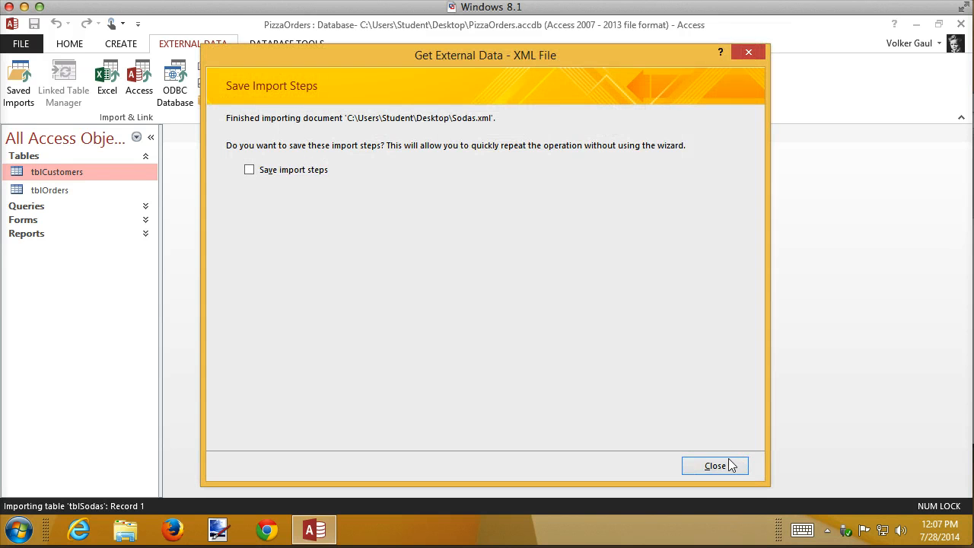
left_click(730, 465)
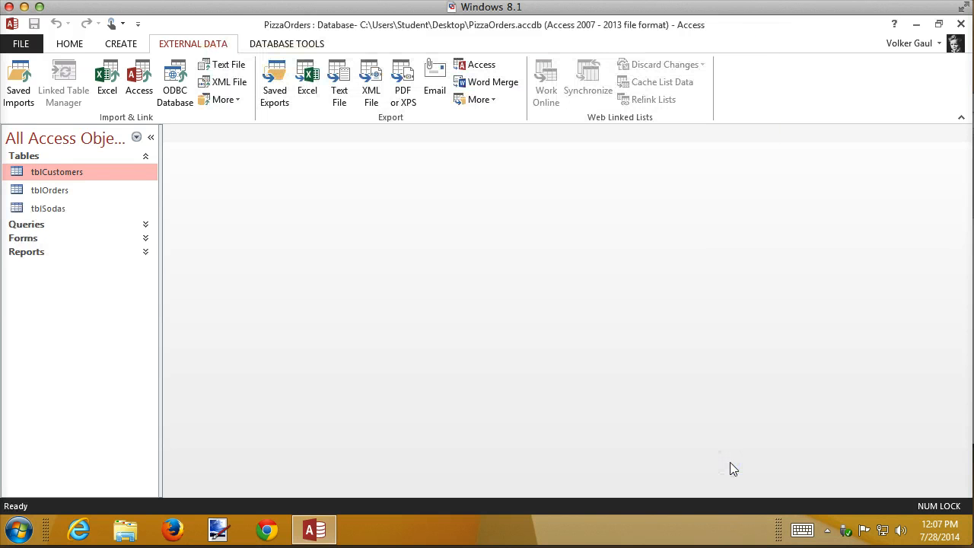
Inspect the tblSodas table in Design View, including the sodaName field properties, then in Datasheet View, and close it.
right_click(56, 218)
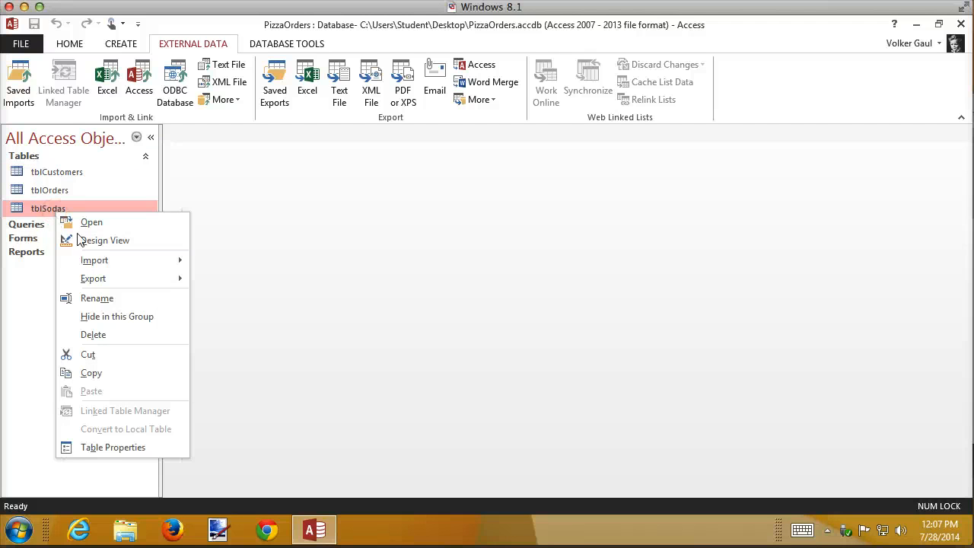
left_click(127, 247)
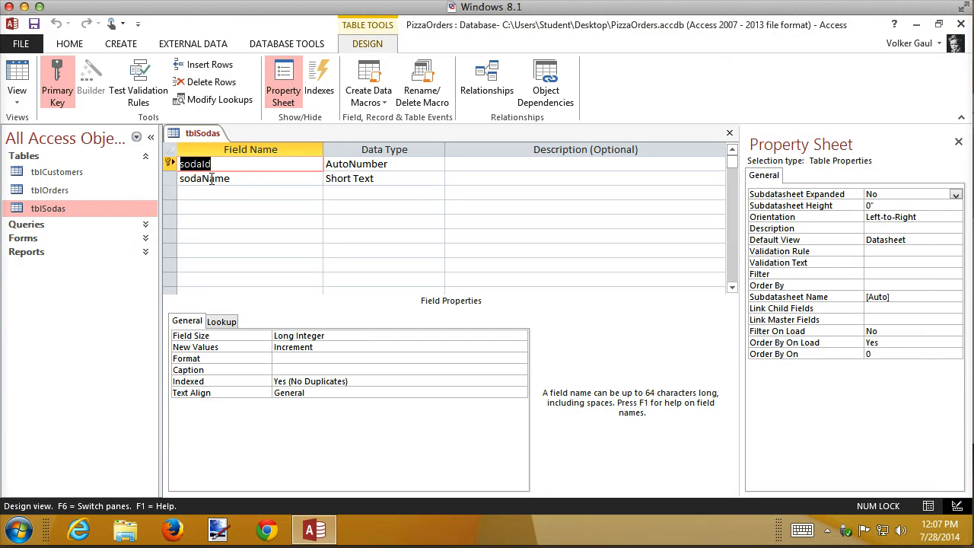
left_click(278, 181)
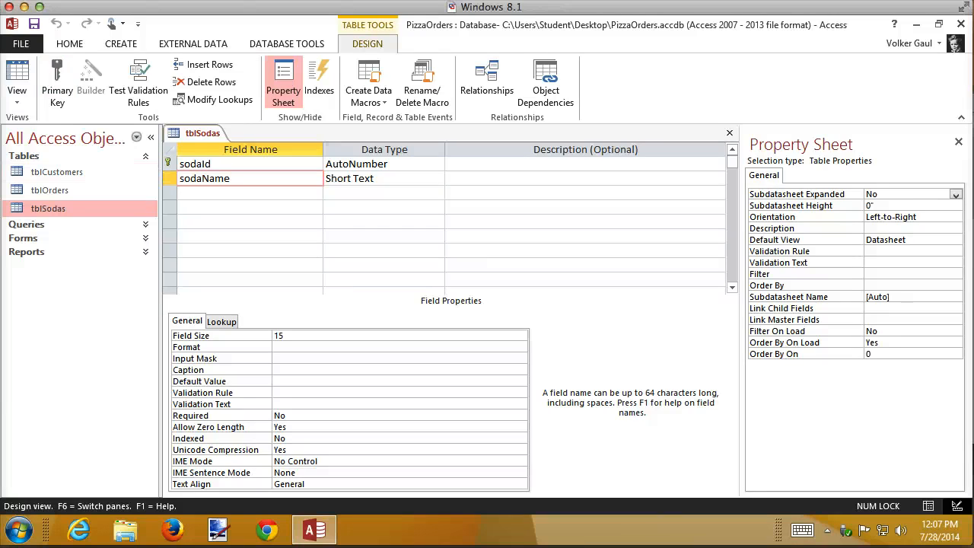
left_click(13, 75)
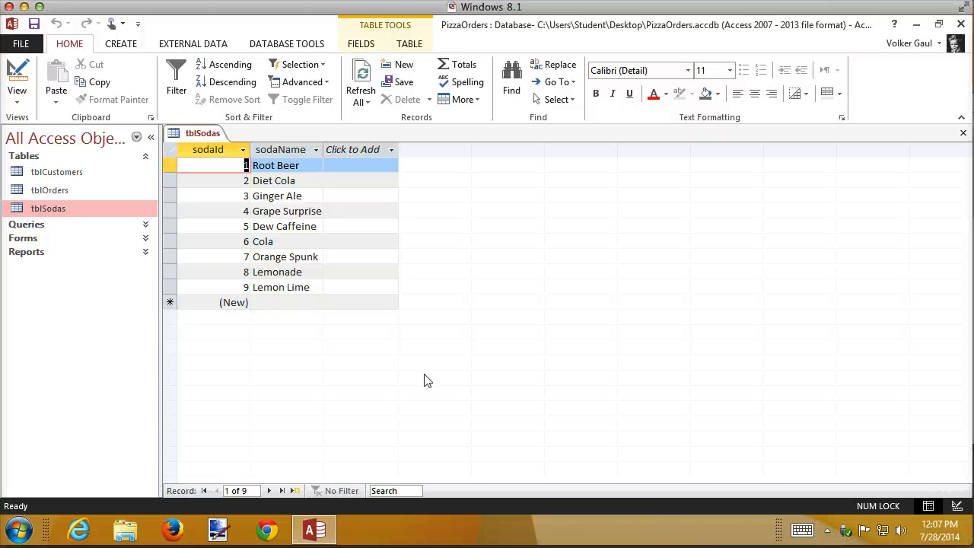
left_click(183, 48)
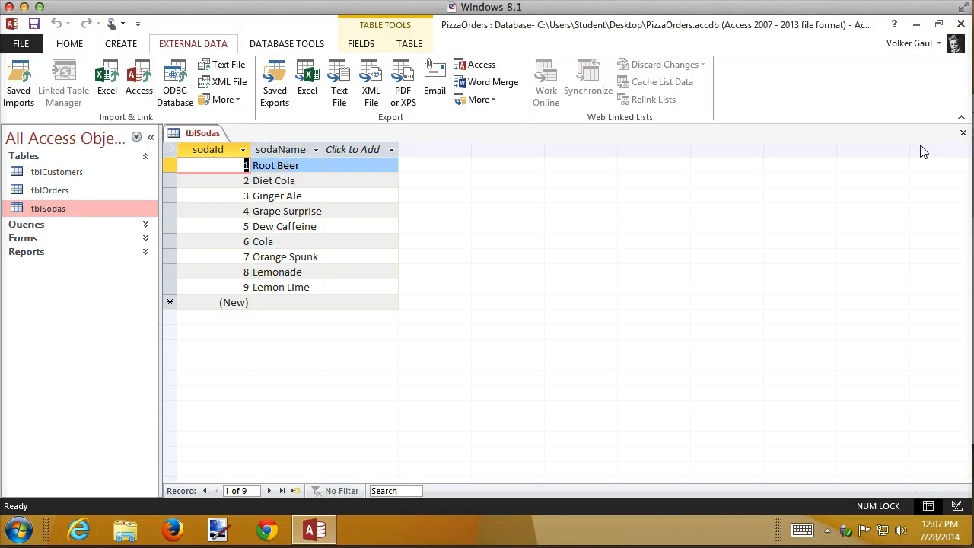
left_click(963, 134)
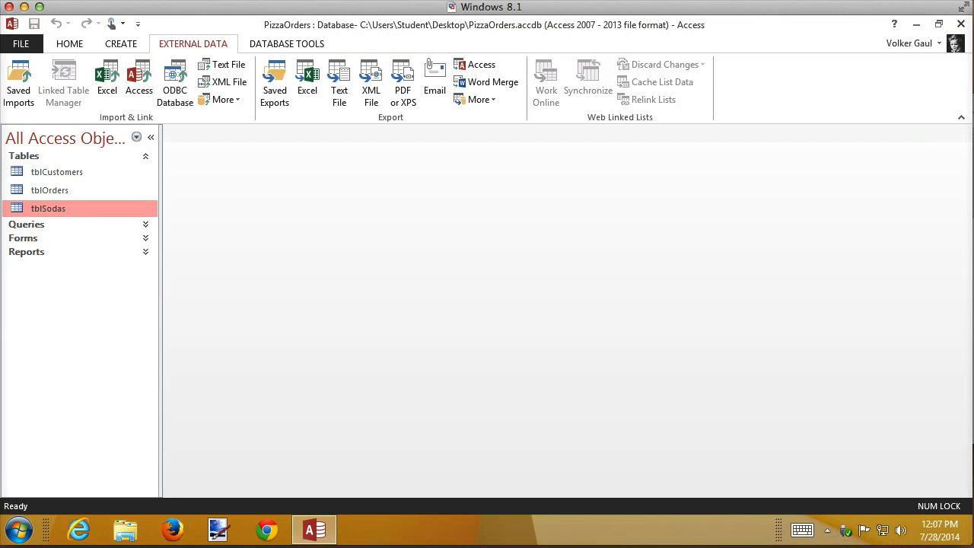
Delete the tblSodas table from the database.
right_click(48, 219)
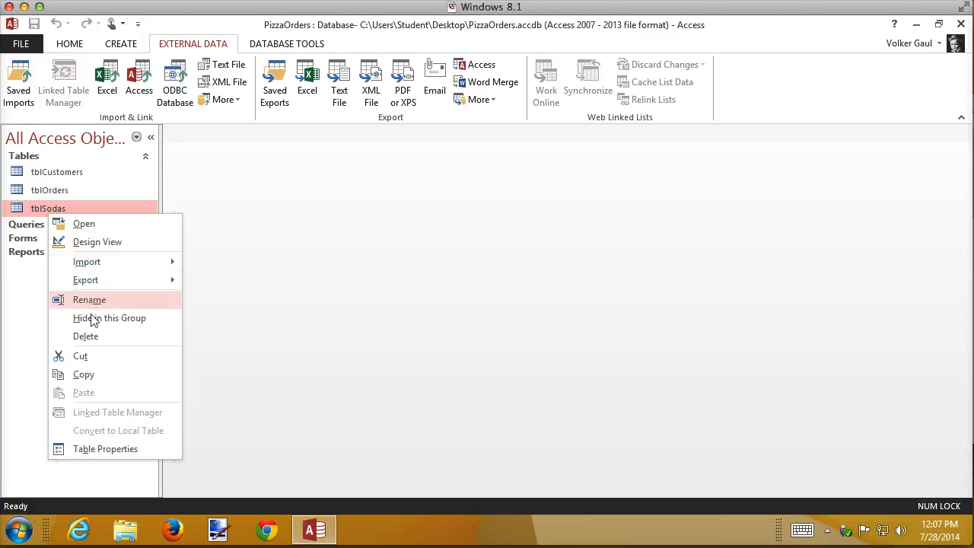
left_click(93, 340)
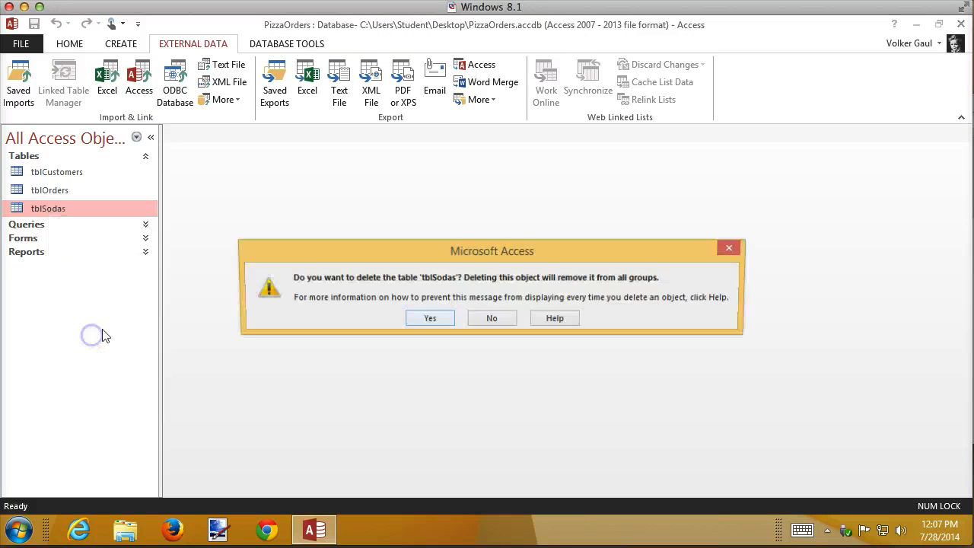
left_click(432, 321)
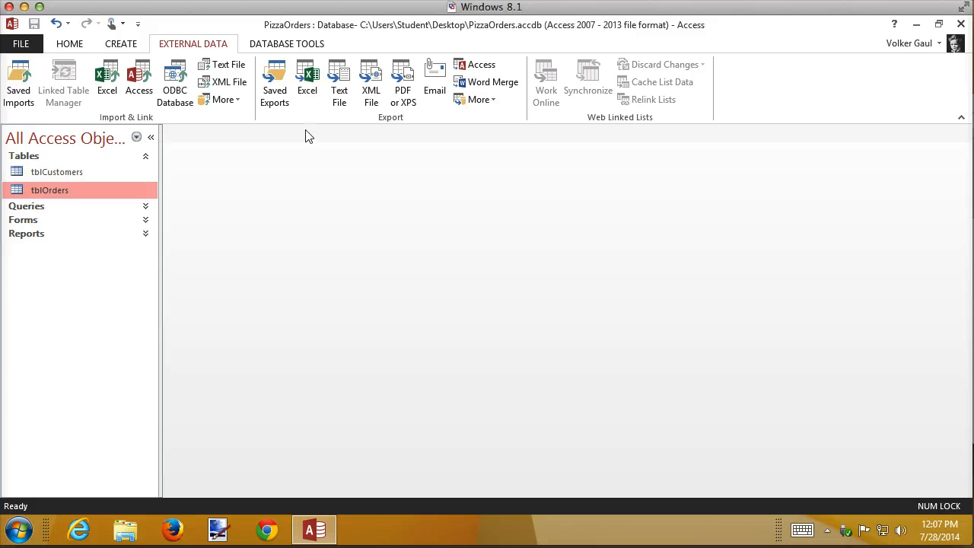
Start importing the text file Sodas.csv from the Desktop into a new table in the current database.
left_click(228, 64)
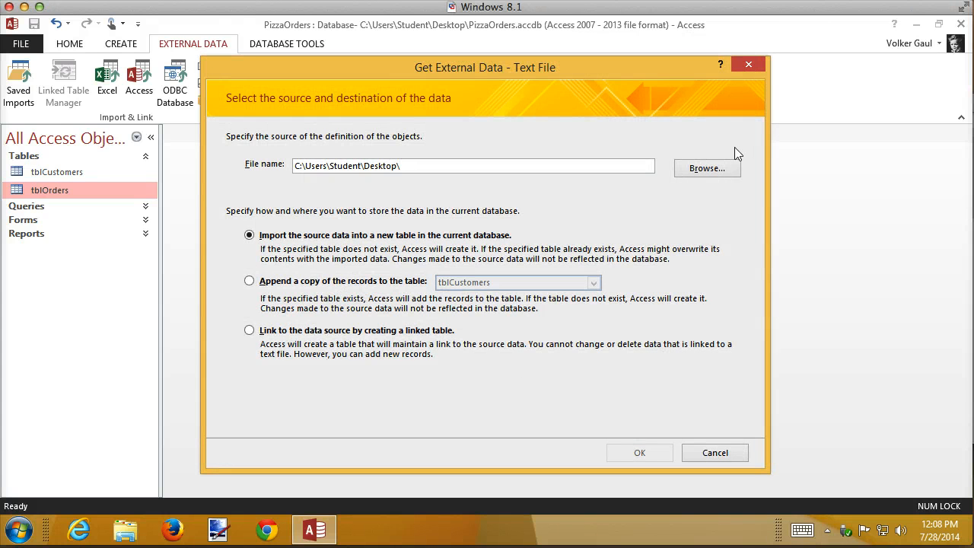
left_click(719, 168)
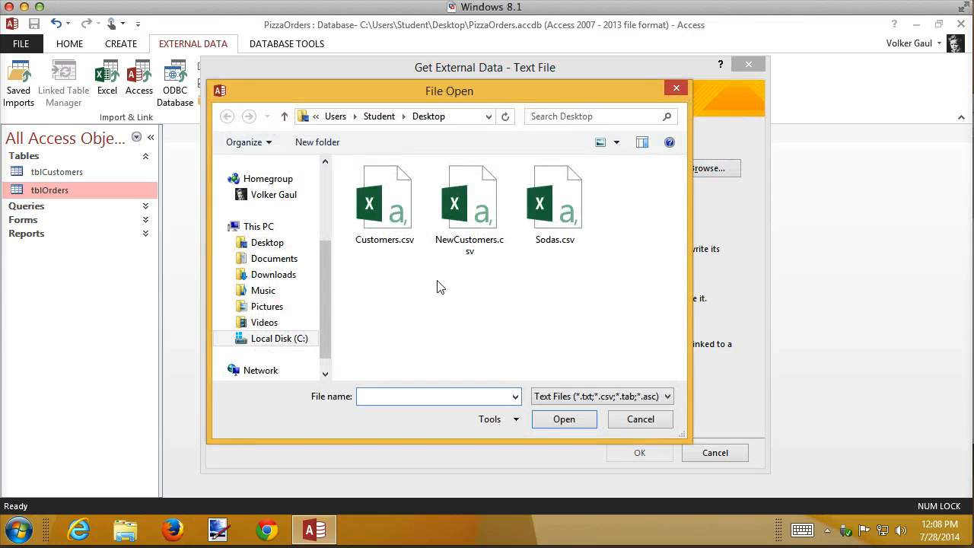
double_click(556, 220)
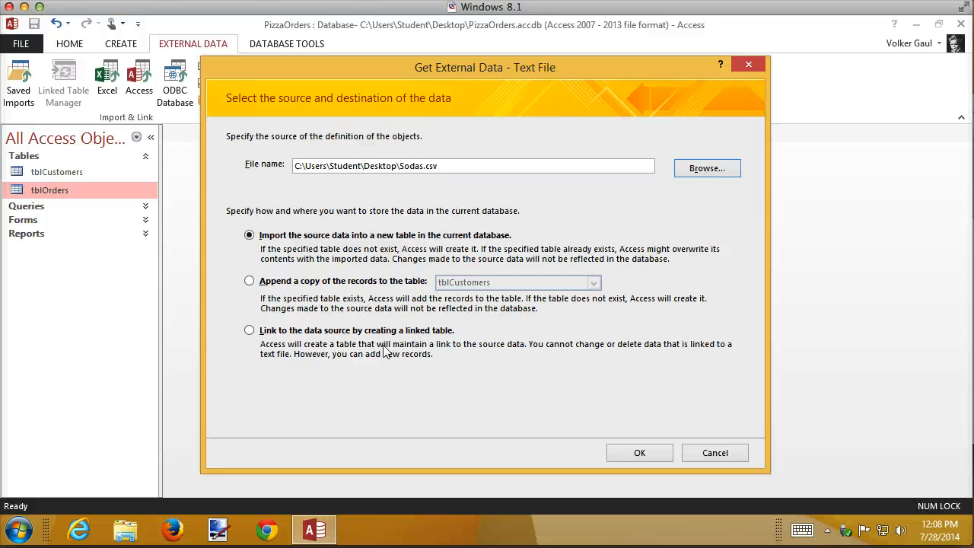
left_click(641, 454)
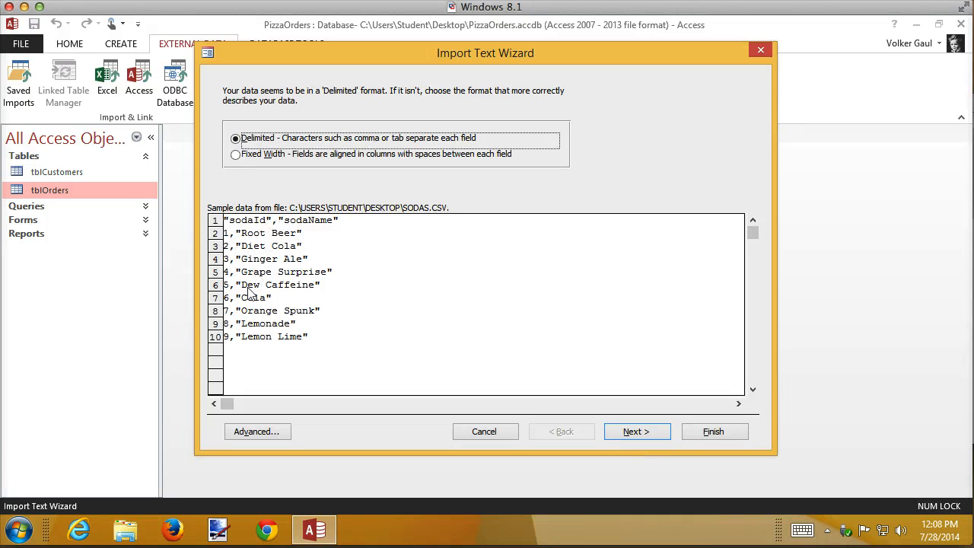
Keep the delimited format with comma delimiter and mark the first row as containing field names.
left_click(645, 438)
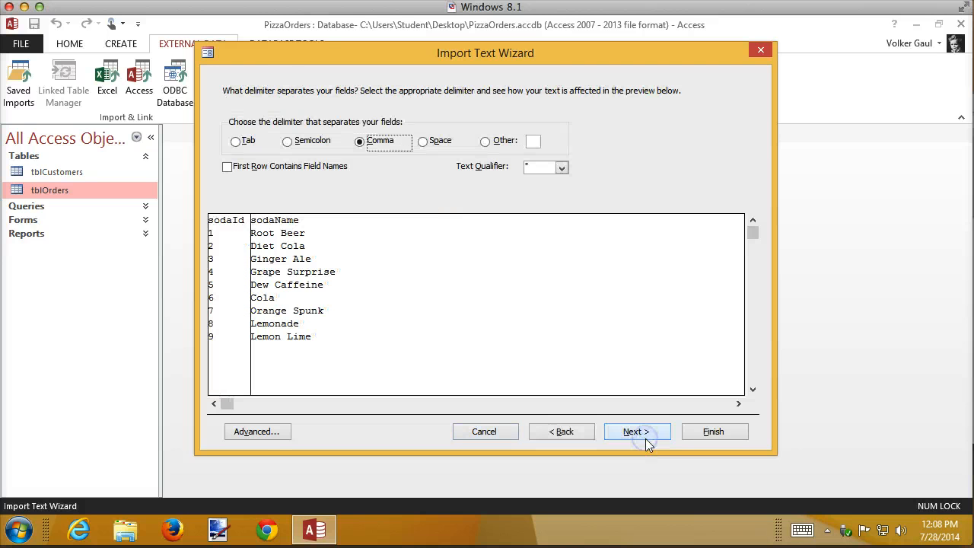
left_click(253, 173)
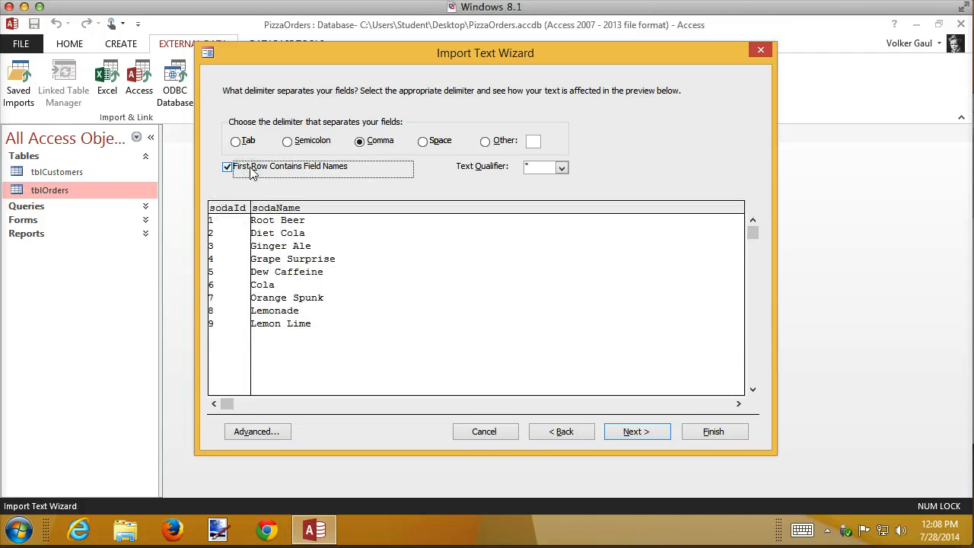
left_click(634, 432)
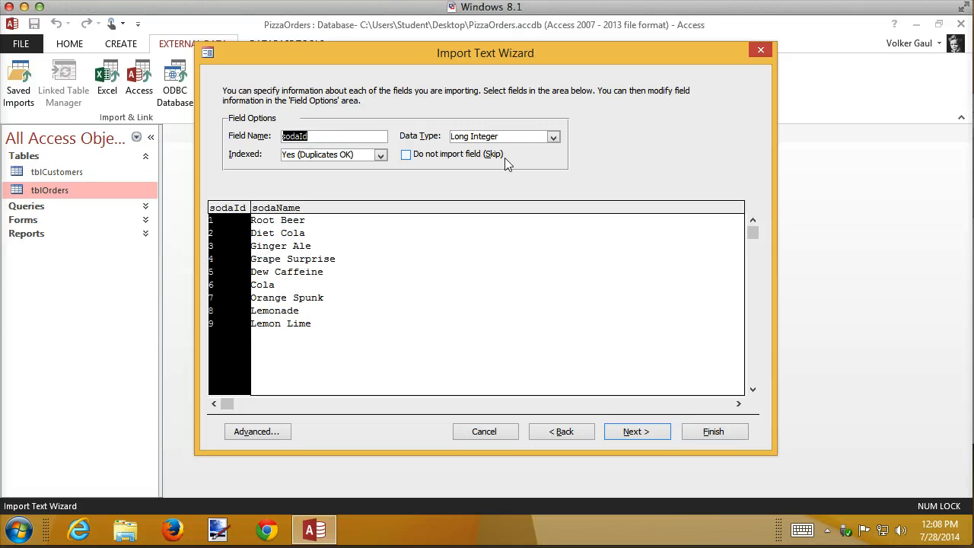
Review the field options for the sodaId and sodaName columns and continue the wizard.
left_click(553, 138)
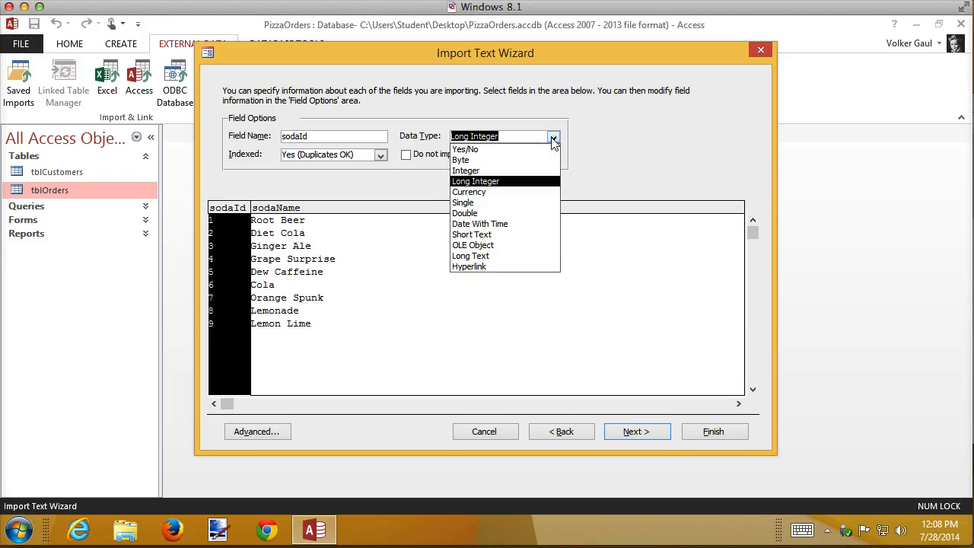
left_click(553, 138)
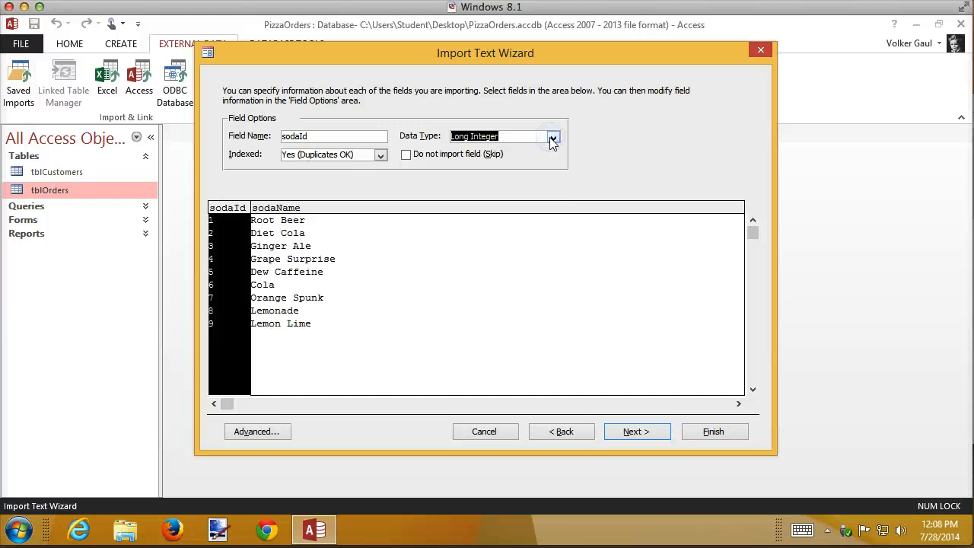
left_click(302, 210)
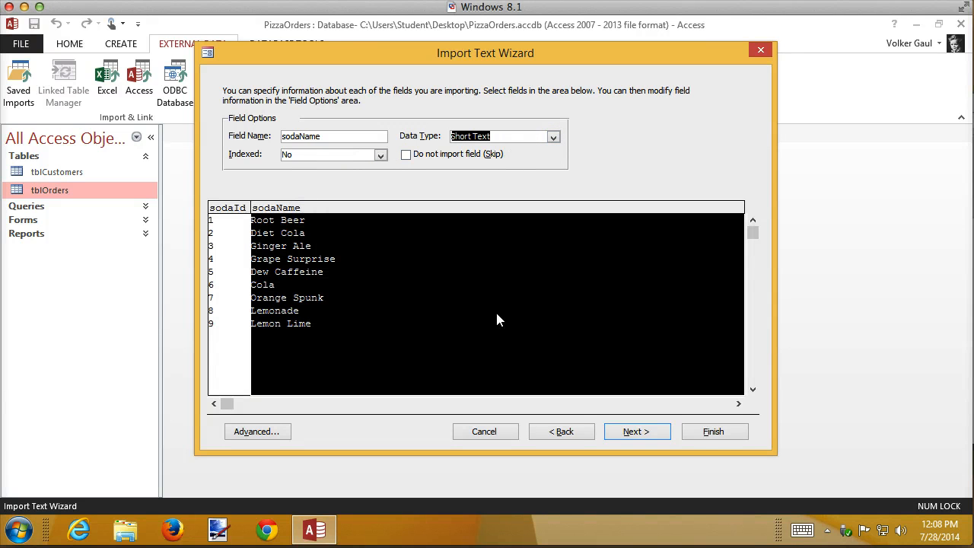
left_click(647, 434)
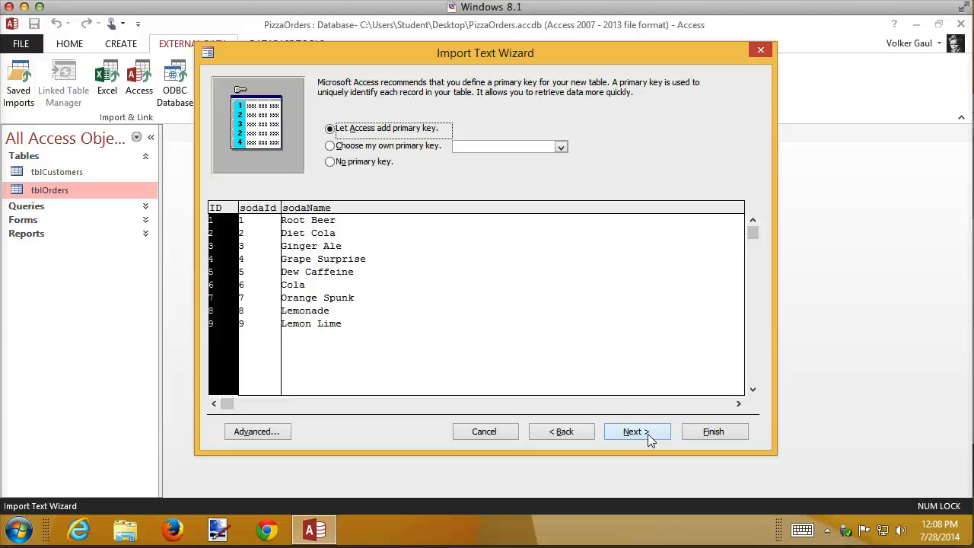
Choose sodaId as the primary key and finish importing into a table named tblSodas.
left_click(399, 149)
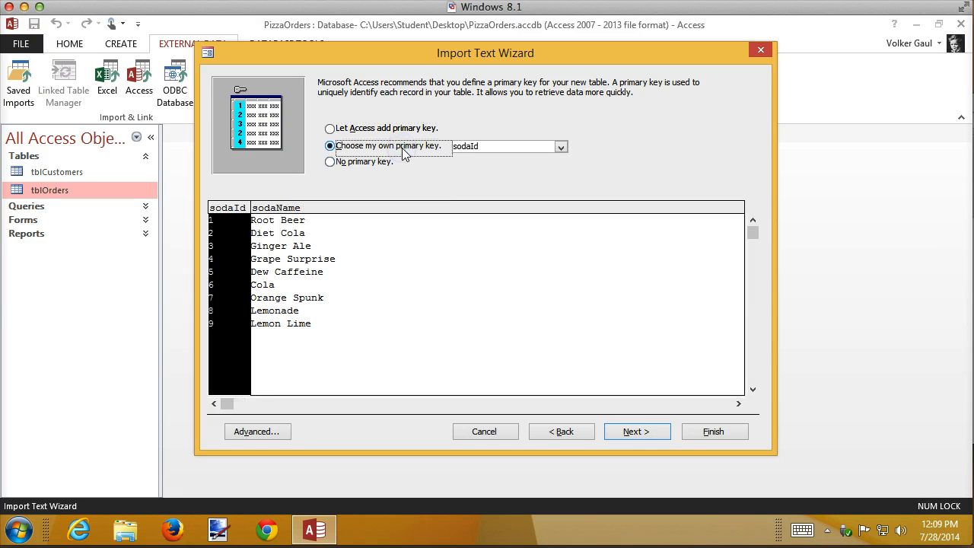
left_click(635, 432)
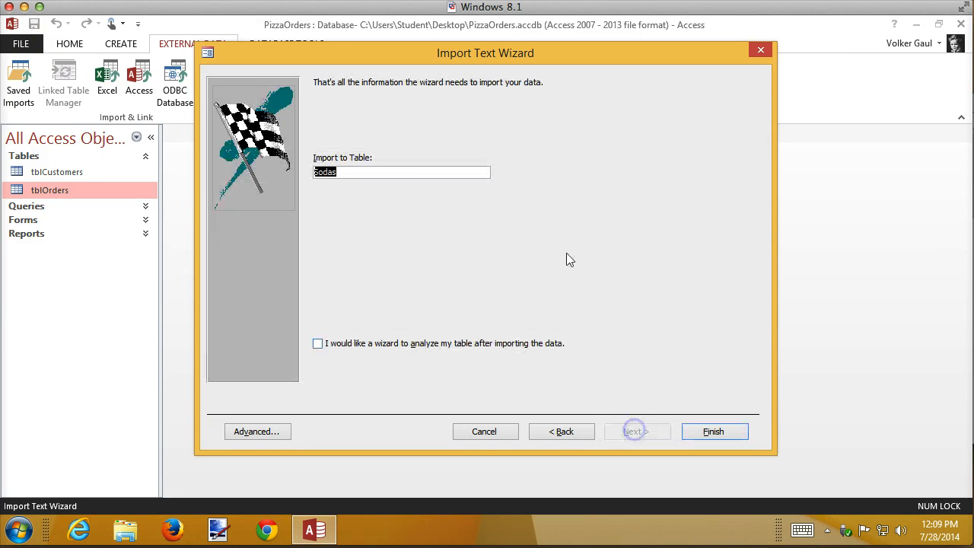
left_click(413, 176)
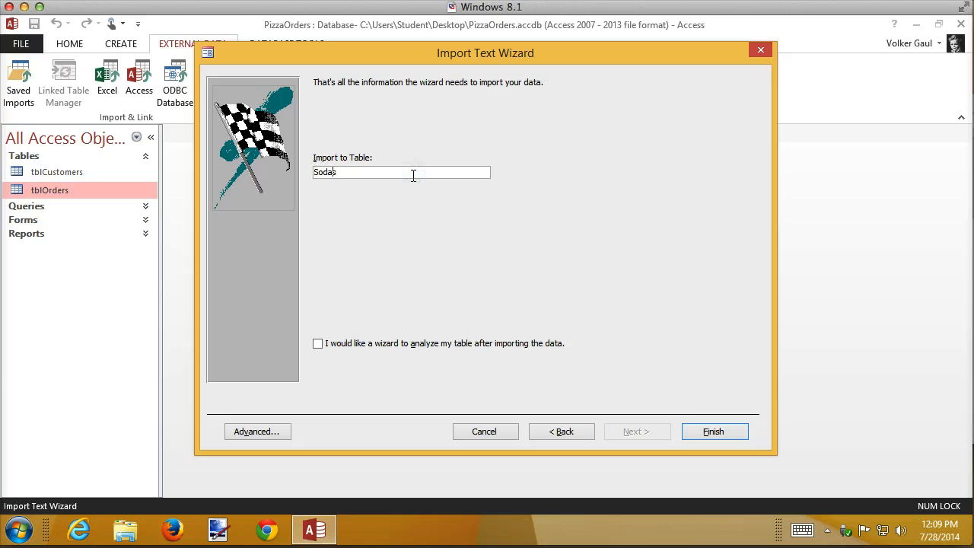
type("tbl")
left_click(718, 431)
left_click(735, 469)
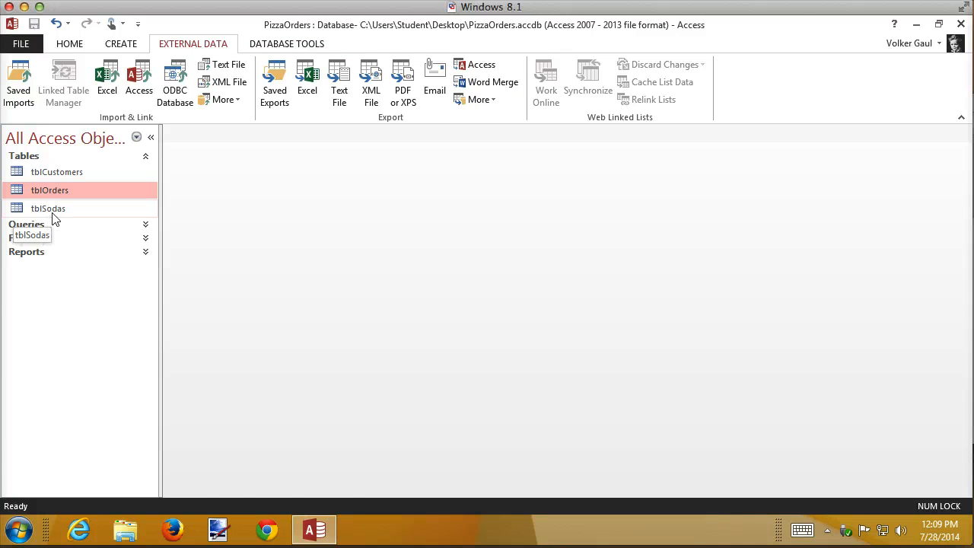
Open tblSodas in Design view and try to change the sodaId data type to AutoNumber.
double_click(53, 214)
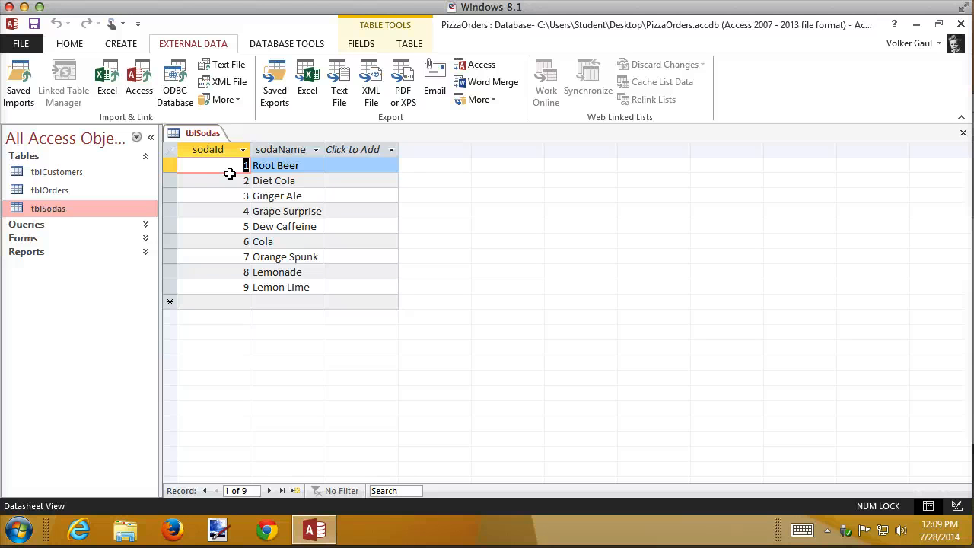
right_click(47, 204)
left_click(91, 231)
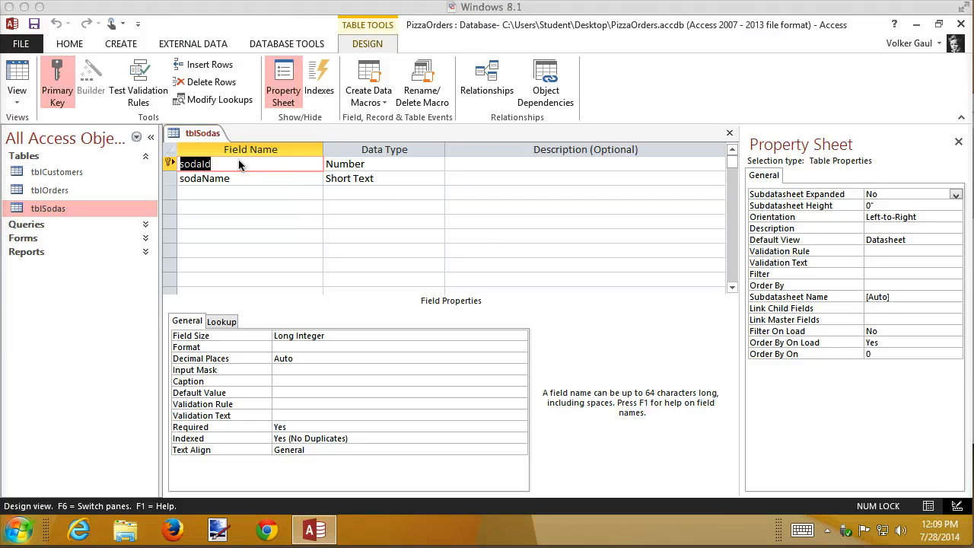
left_click(371, 164)
left_click(438, 166)
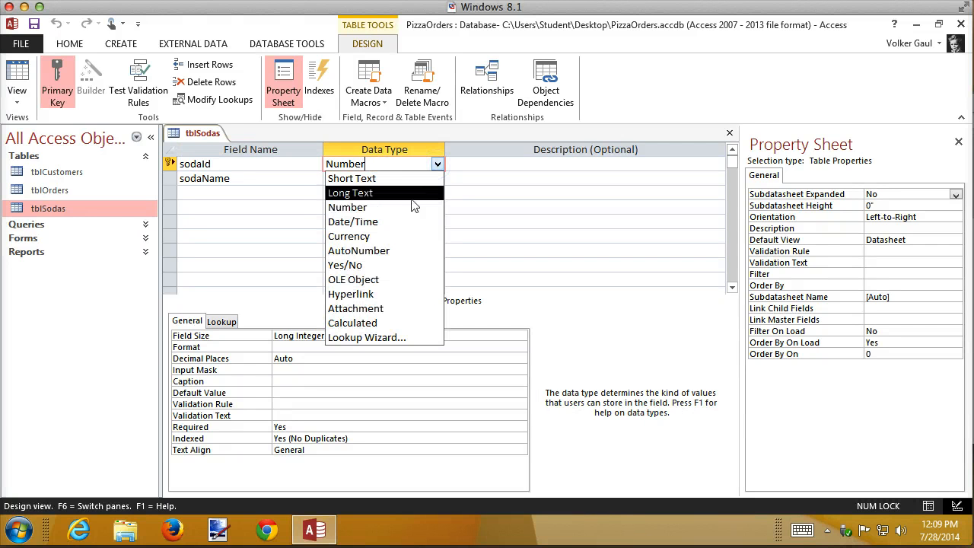
left_click(383, 256)
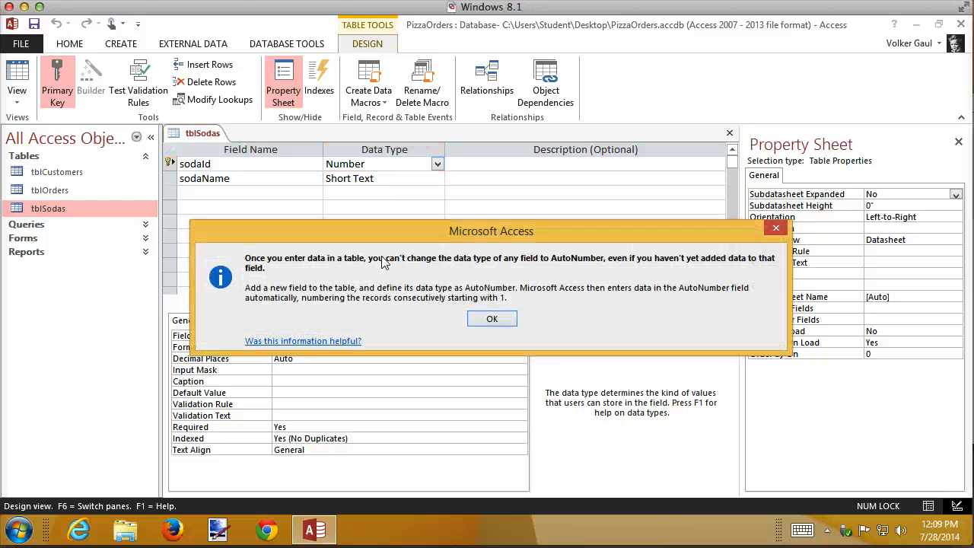
left_click(492, 320)
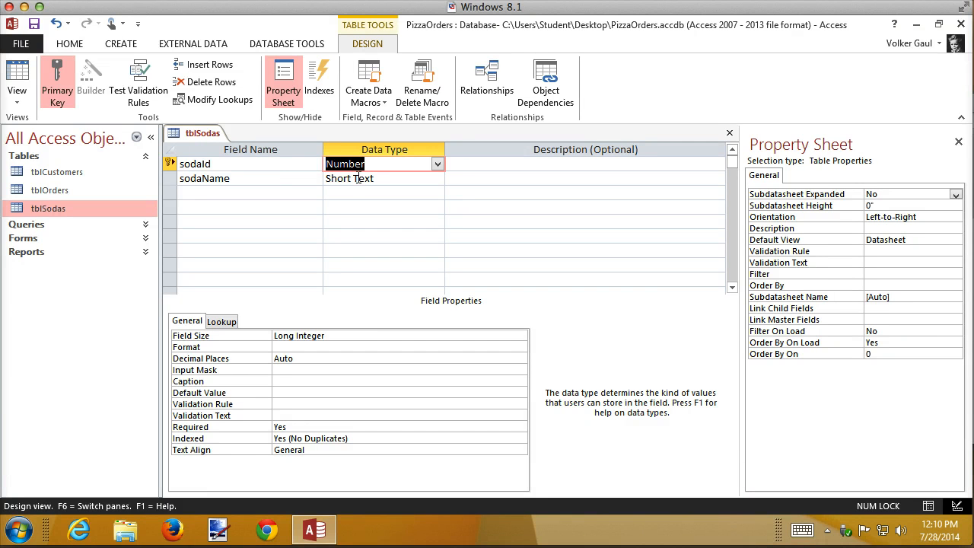
Set the sodaName field size to 15 and save the table design.
left_click(395, 179)
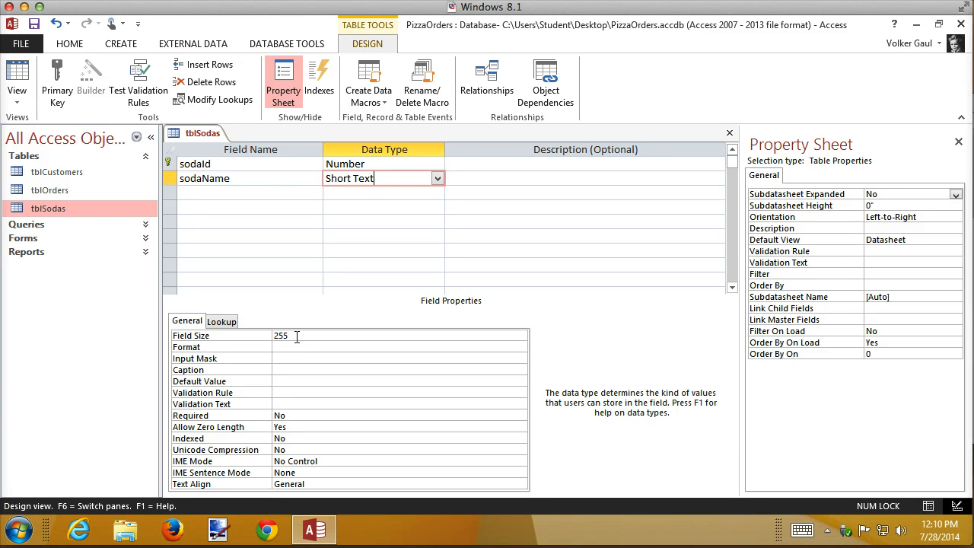
left_click(261, 336)
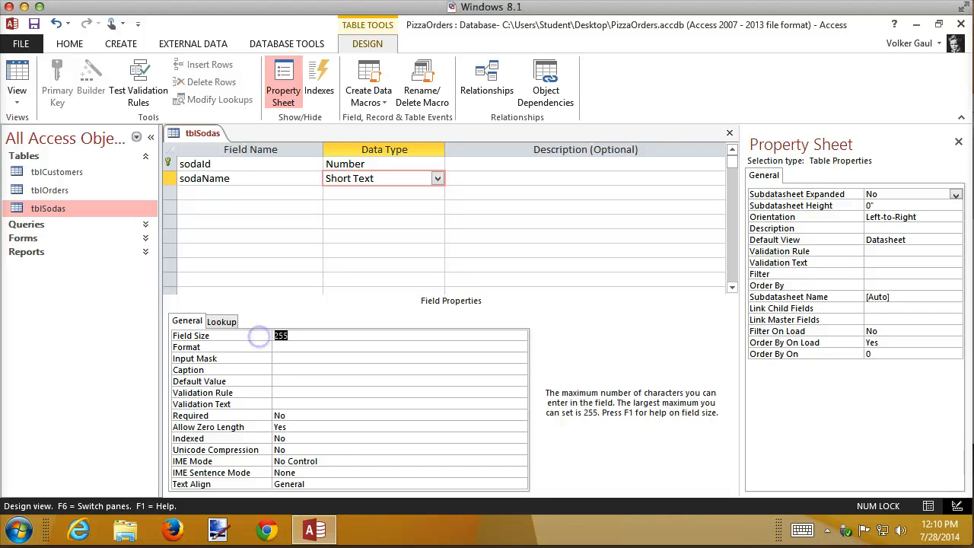
type("15")
left_click(33, 24)
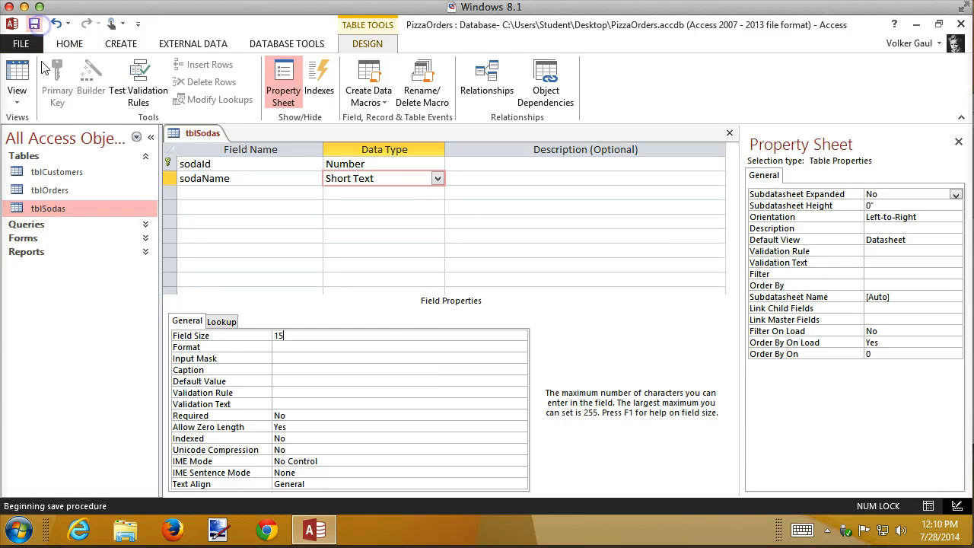
left_click(462, 312)
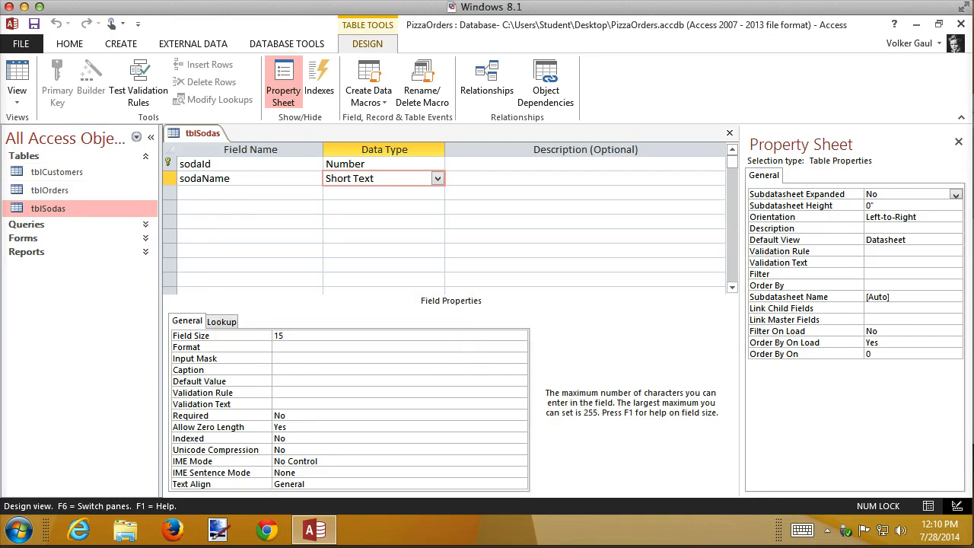
Open the tblSodas and tblCustomers datasheets to review their records, closing each afterwards.
double_click(37, 203)
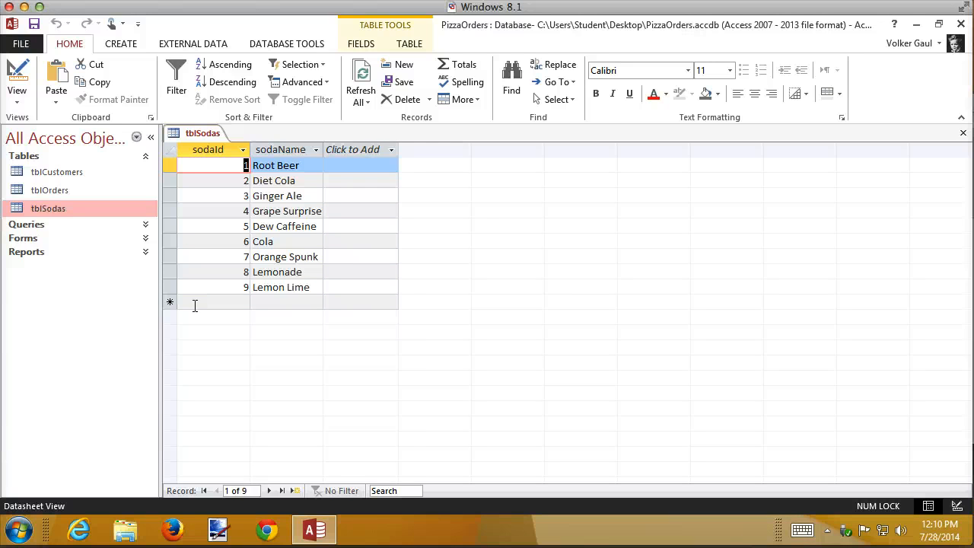
left_click(963, 137)
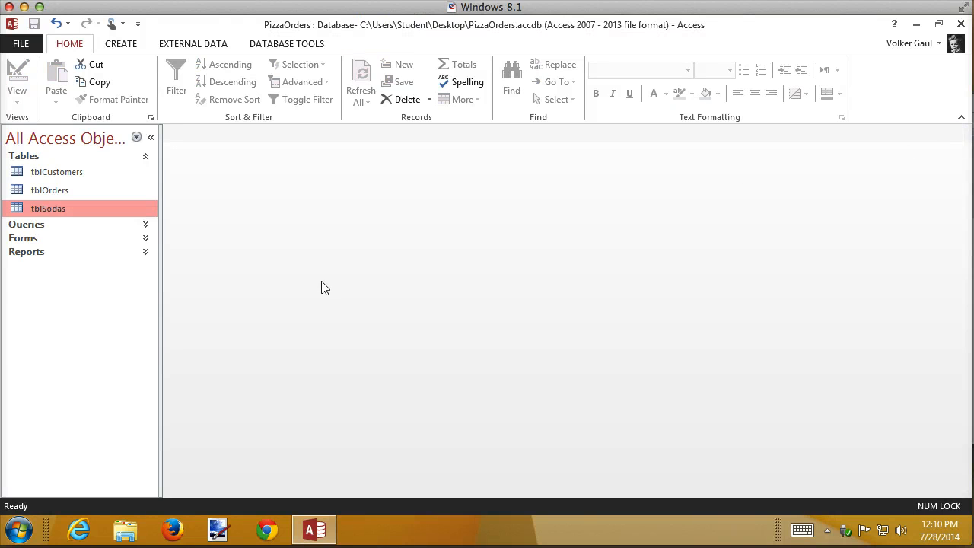
double_click(55, 169)
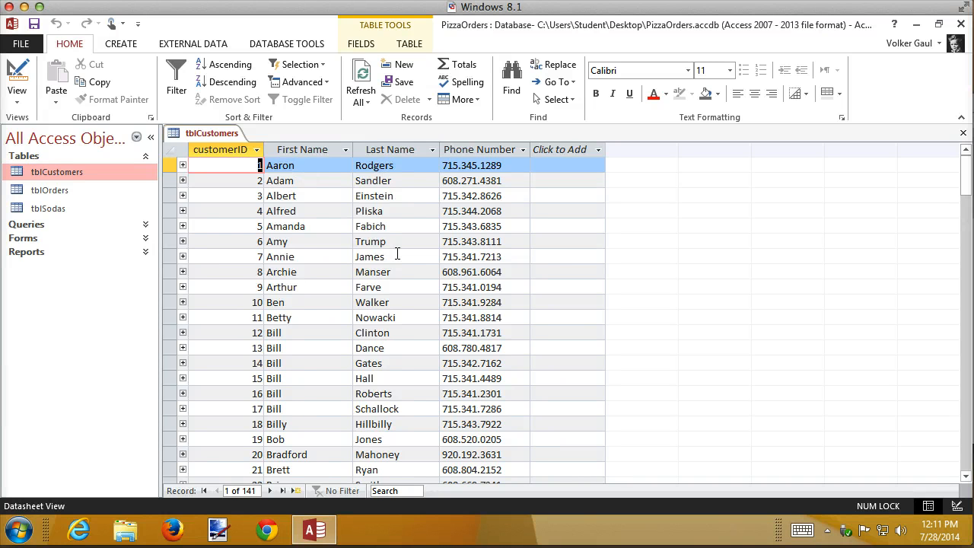
scroll(397, 253, "down", 5)
scroll(398, 254, "up", 5)
left_click(962, 135)
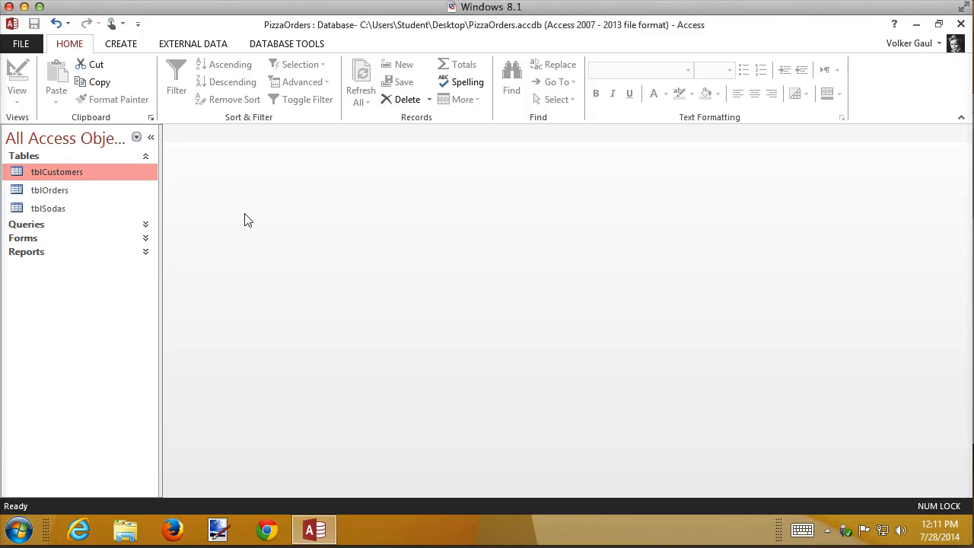
Switch to the Desktop and open NewCustomers.csv in Notepad.
left_click(917, 24)
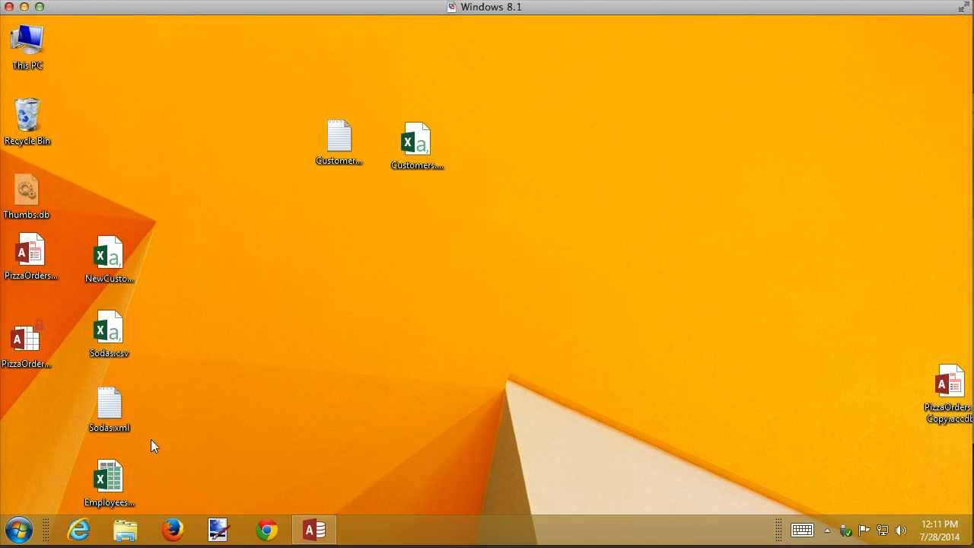
right_click(118, 259)
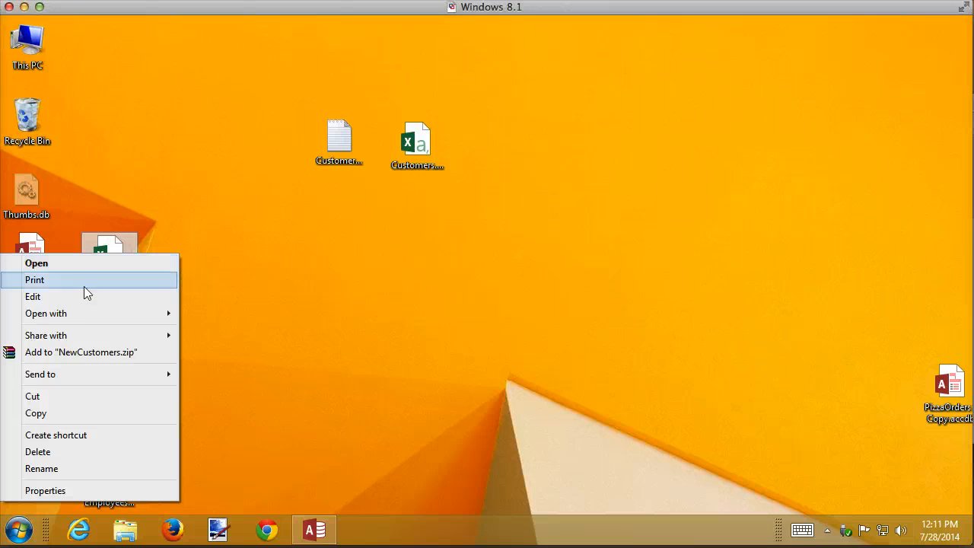
mouse_move(75, 308)
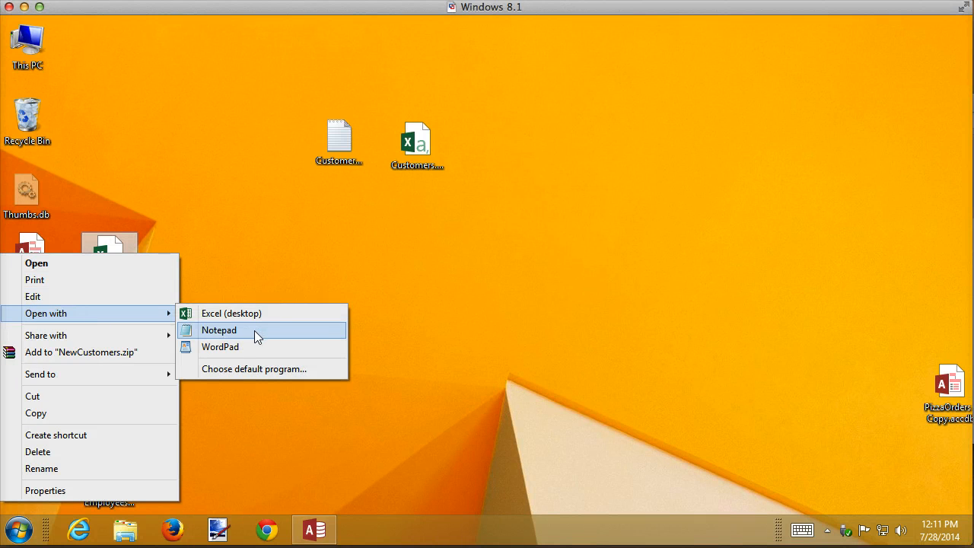
left_click(253, 331)
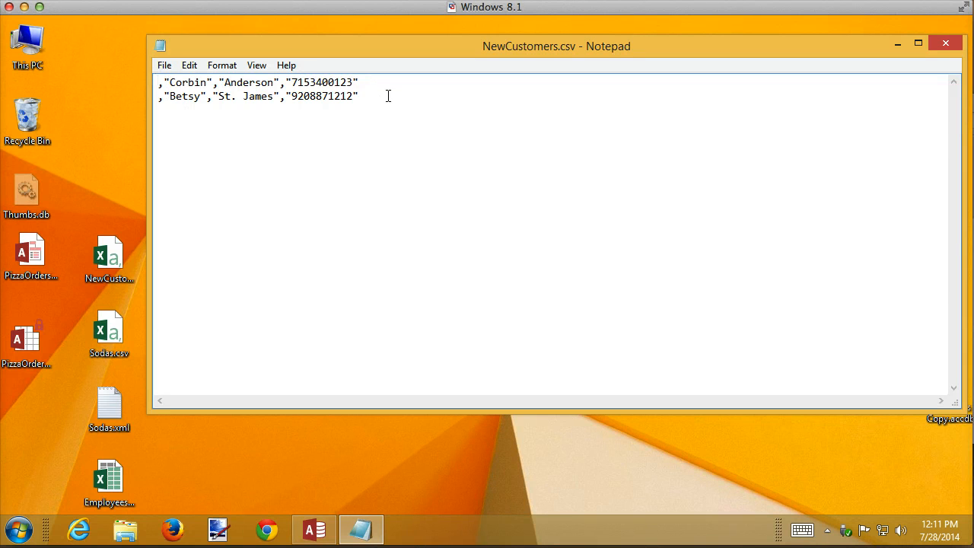
Try adding an ID of 1 at the start of both lines and close Notepad without saving changes.
type("1")
left_click(158, 96)
type("1")
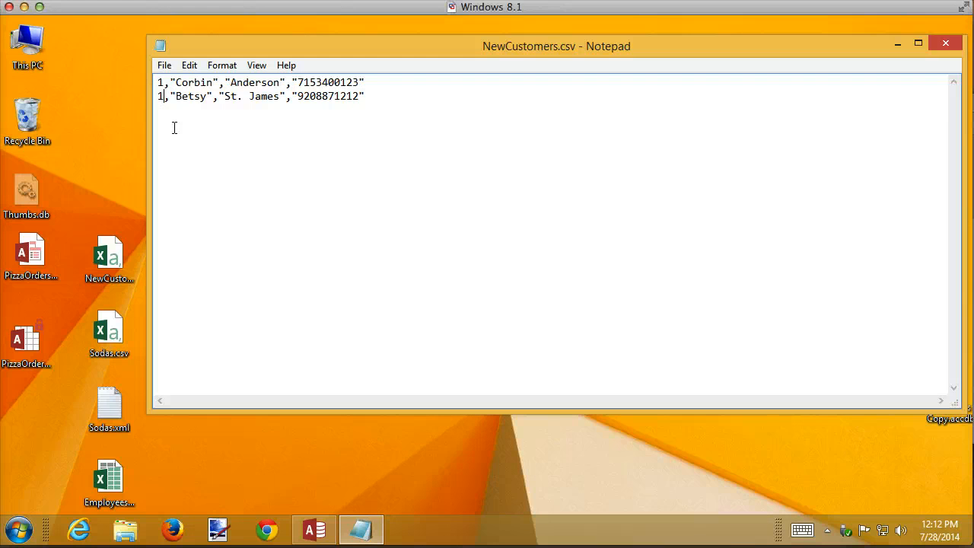
key("BackSpace")
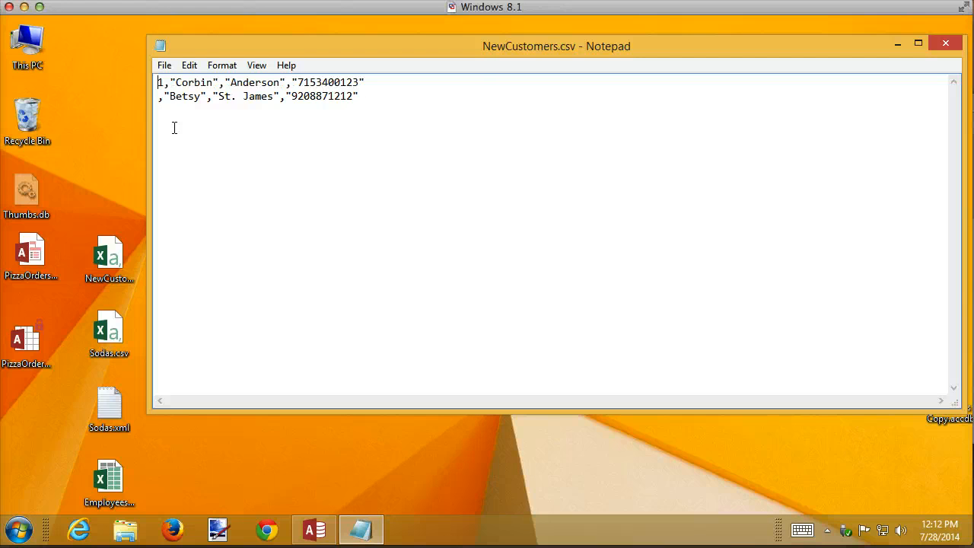
key("Delete")
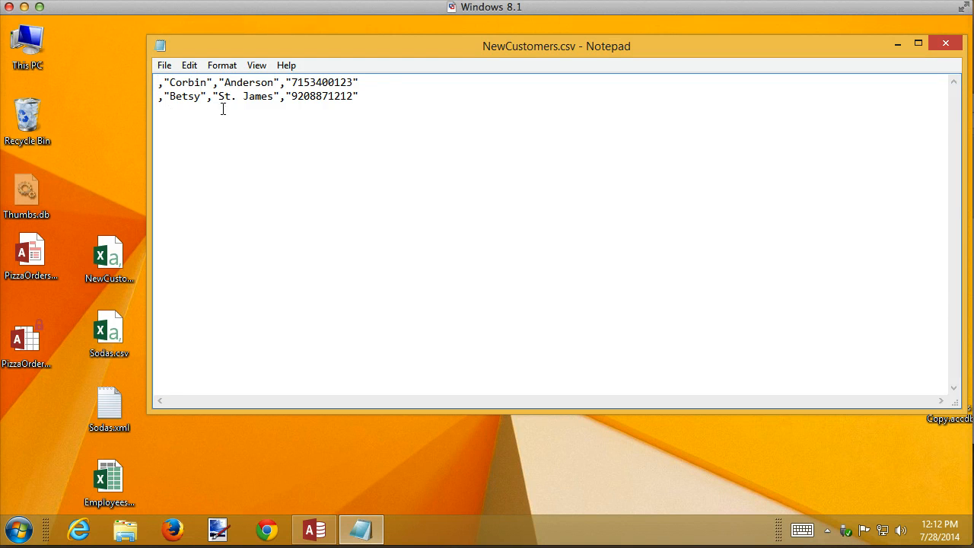
left_click(946, 43)
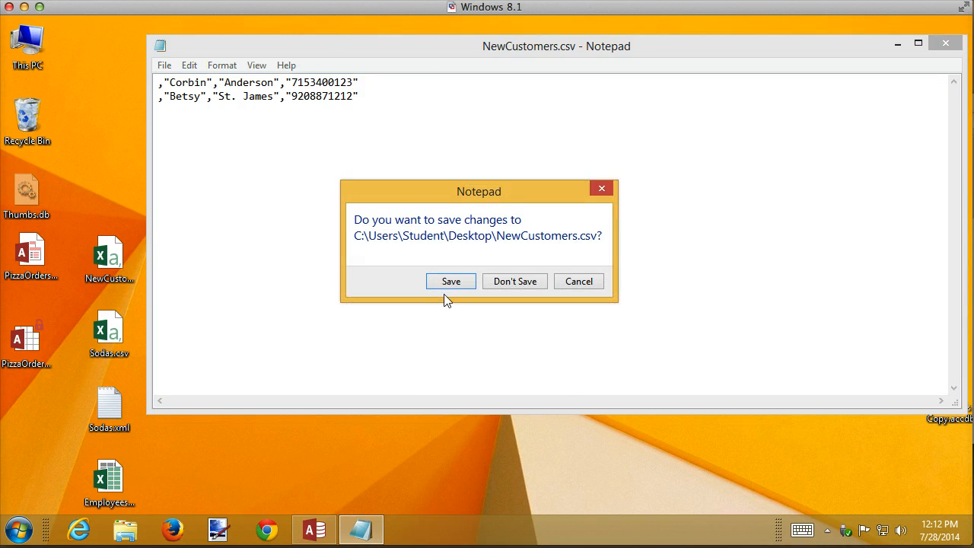
left_click(507, 284)
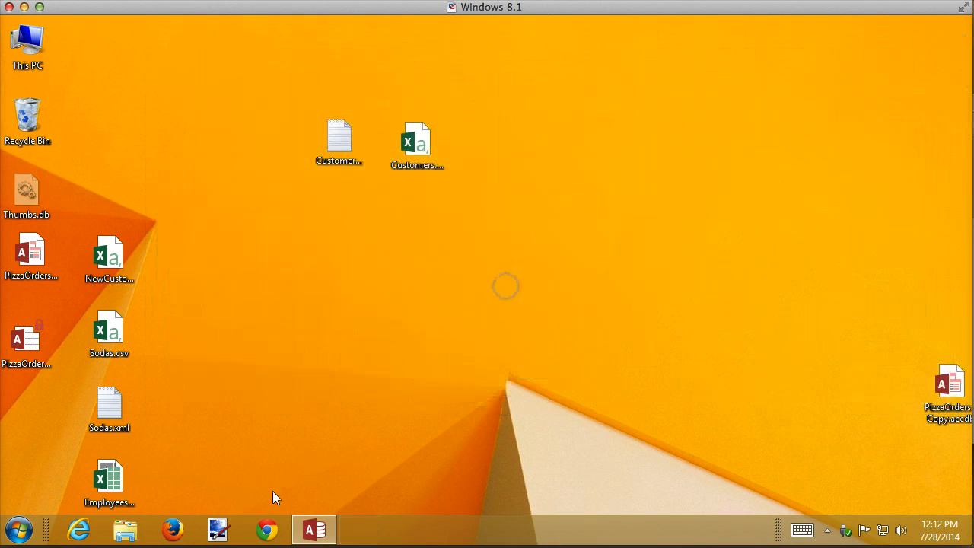
Return to the PizzaOrders database and run Compact & Repair Database.
left_click(319, 533)
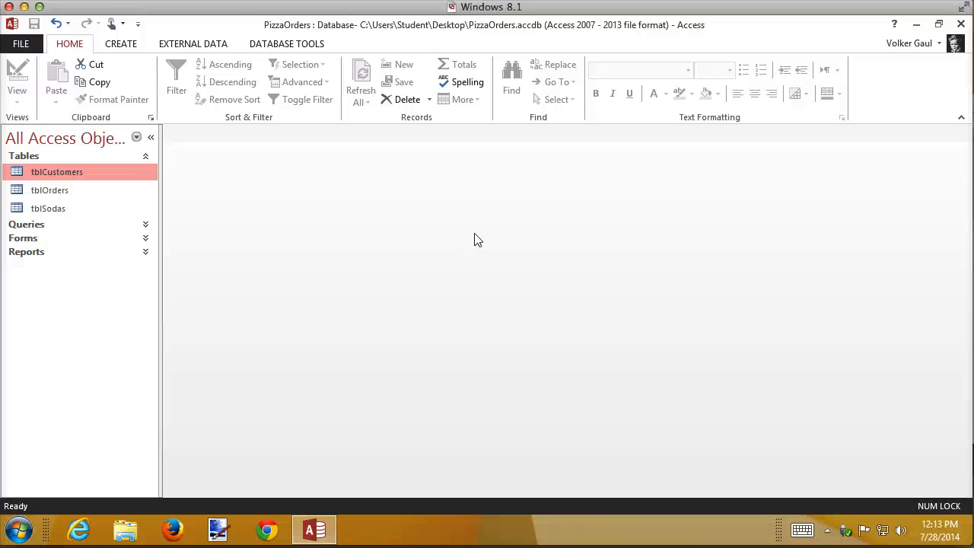
left_click(20, 42)
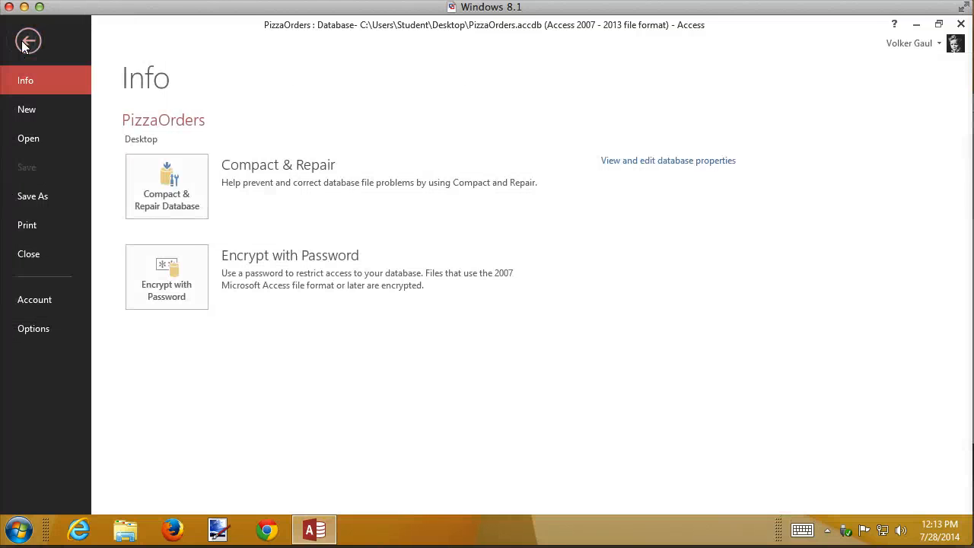
left_click(169, 187)
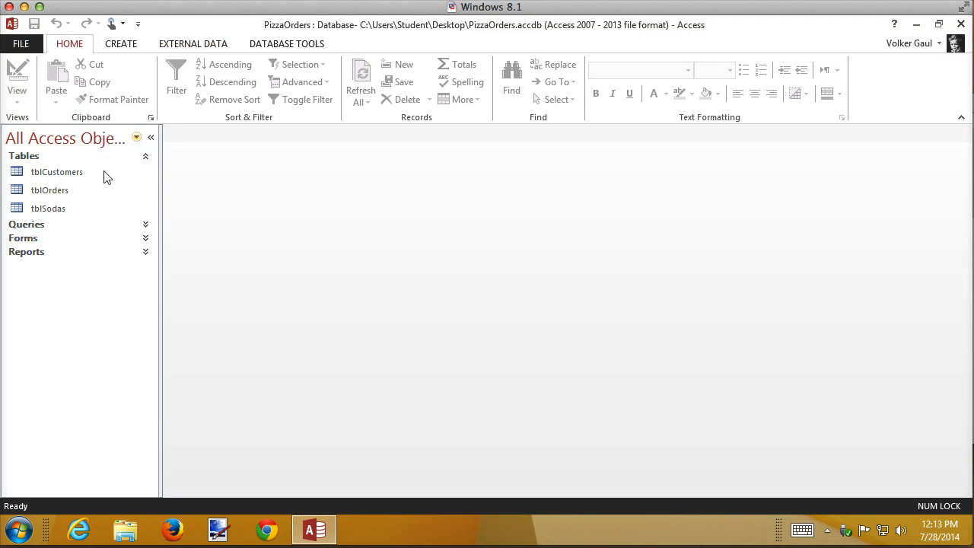
Import the text file NewCustomers.csv from the Desktop, choosing to append its records to tblCustomers.
right_click(44, 176)
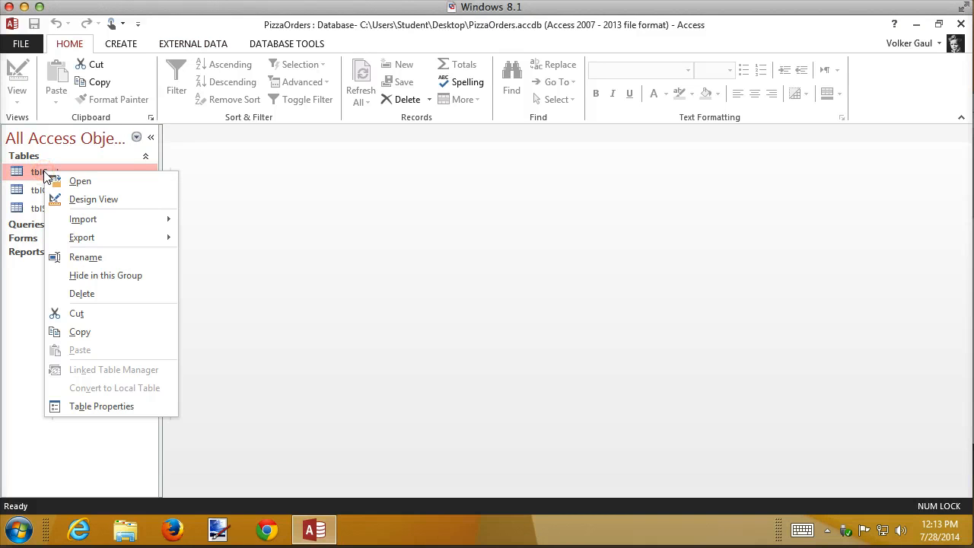
mouse_move(77, 224)
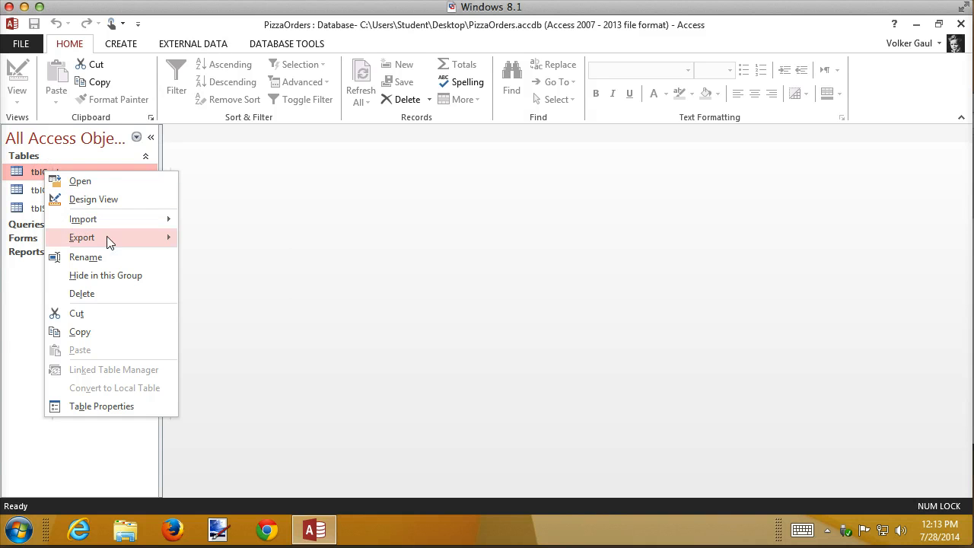
mouse_move(152, 220)
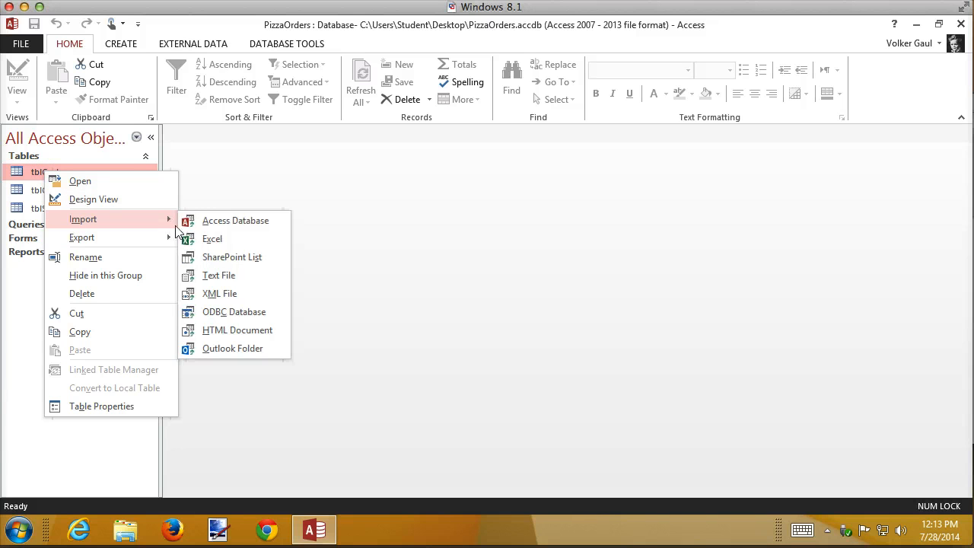
left_click(214, 280)
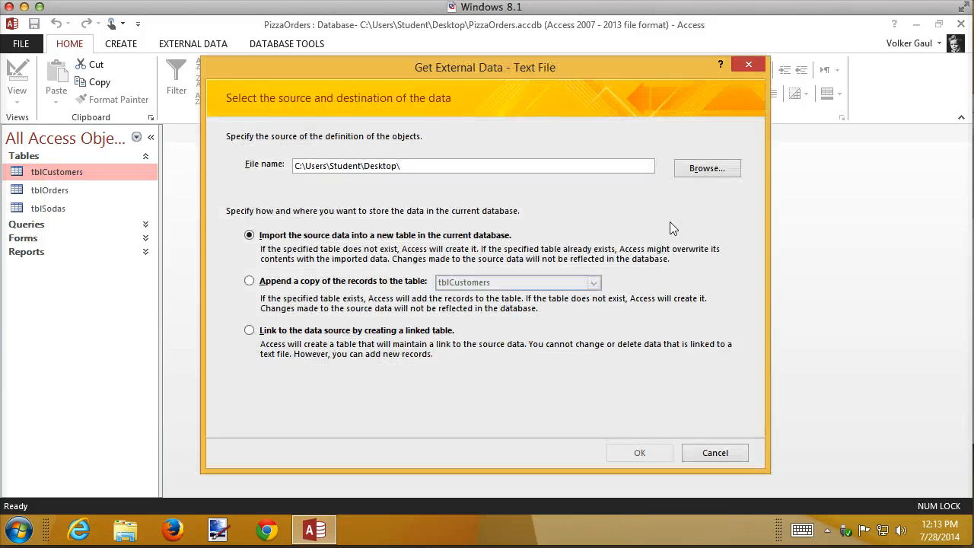
left_click(720, 173)
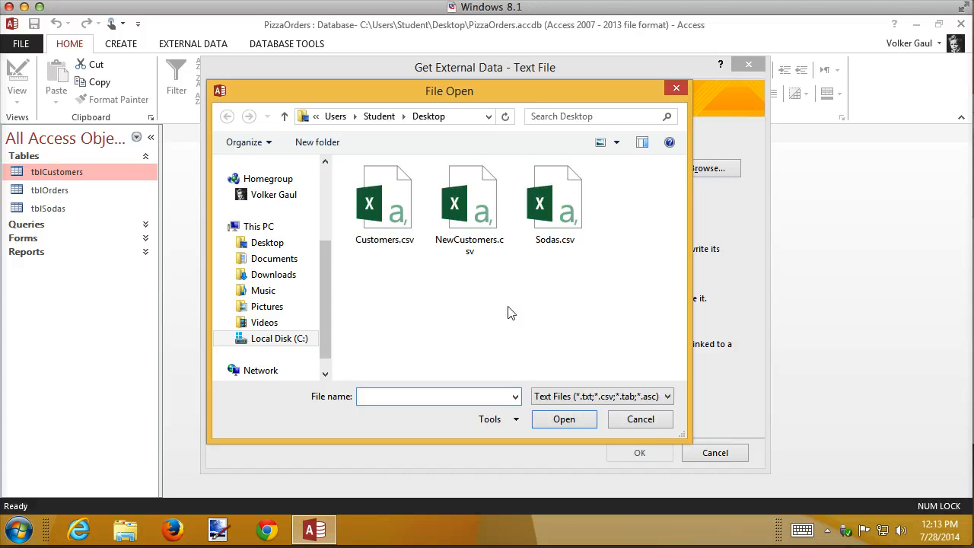
left_click(479, 202)
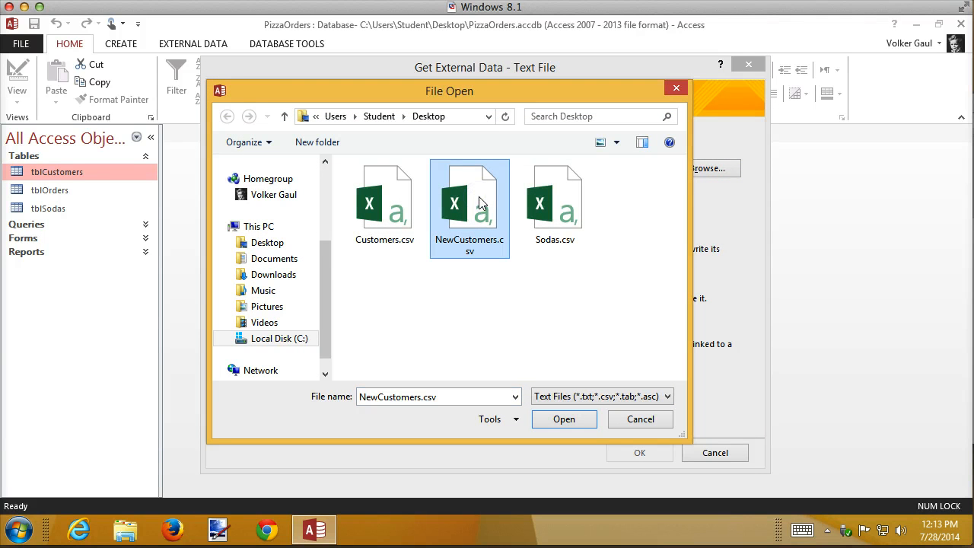
double_click(480, 202)
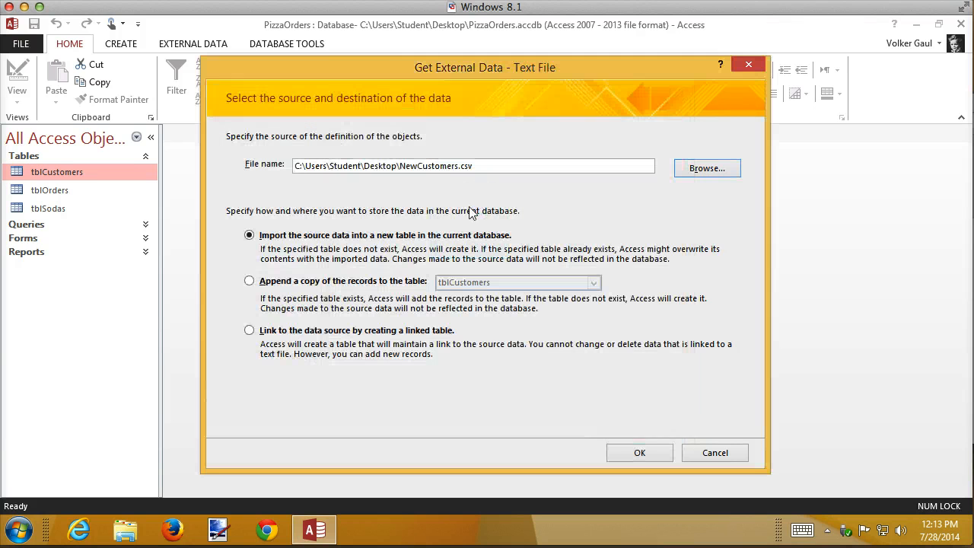
left_click(356, 280)
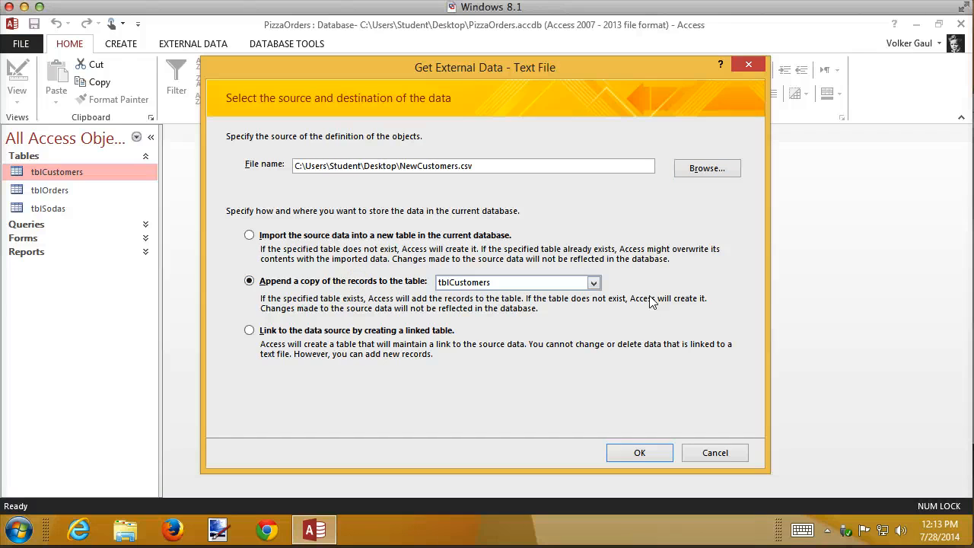
left_click(662, 454)
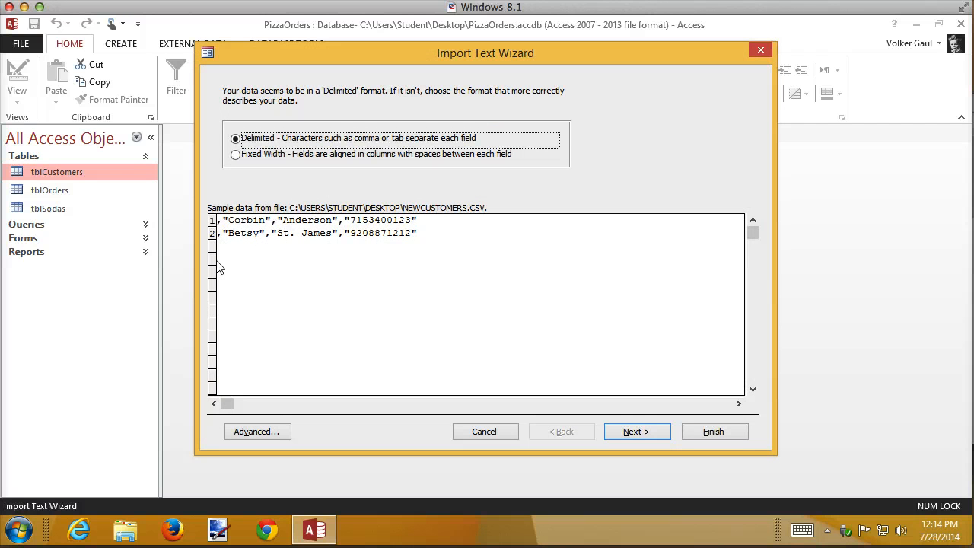
In the advanced import specification, mark the customerID field to be skipped and confirm.
left_click(271, 436)
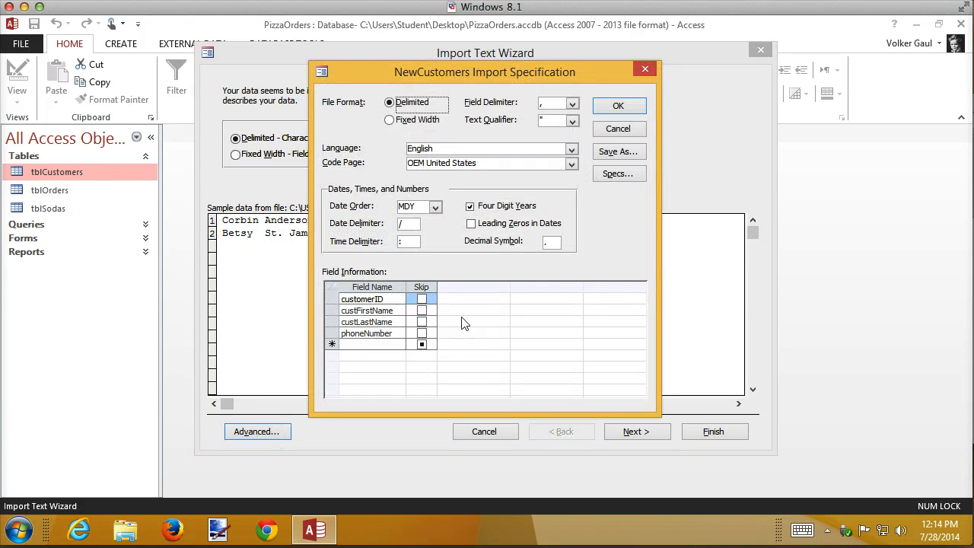
left_click(420, 301)
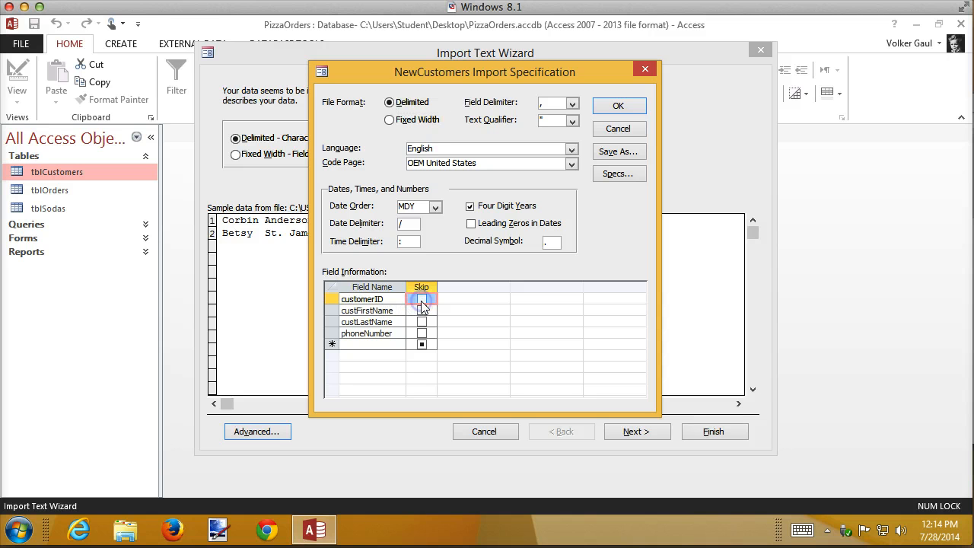
left_click(422, 300)
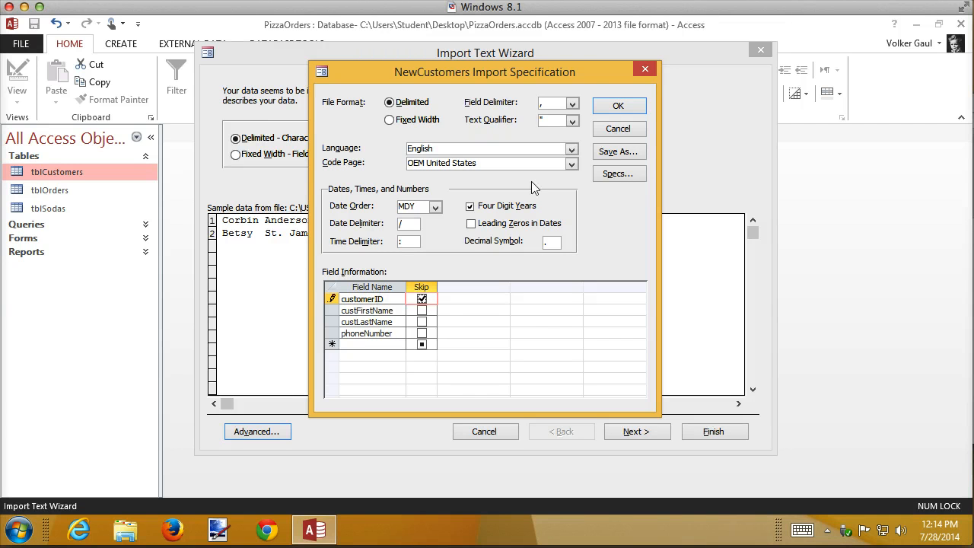
left_click(632, 109)
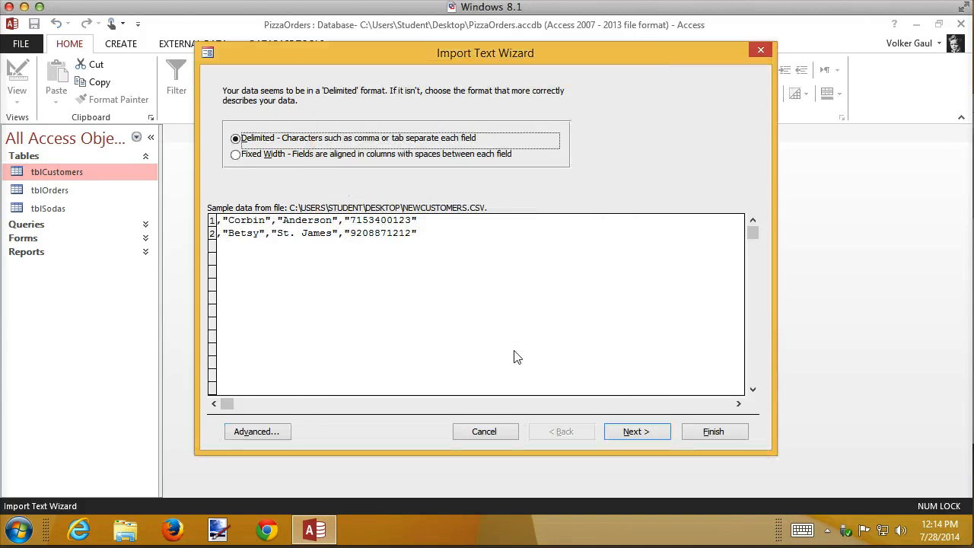
Complete the wizard with comma-delimited fields, finishing the import into tblCustomers without saving the import steps.
left_click(638, 431)
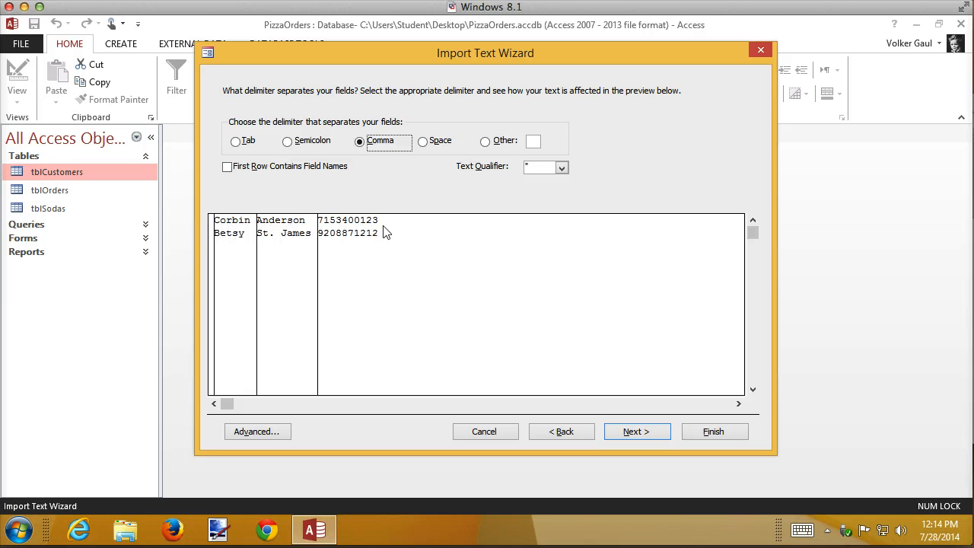
left_click(650, 432)
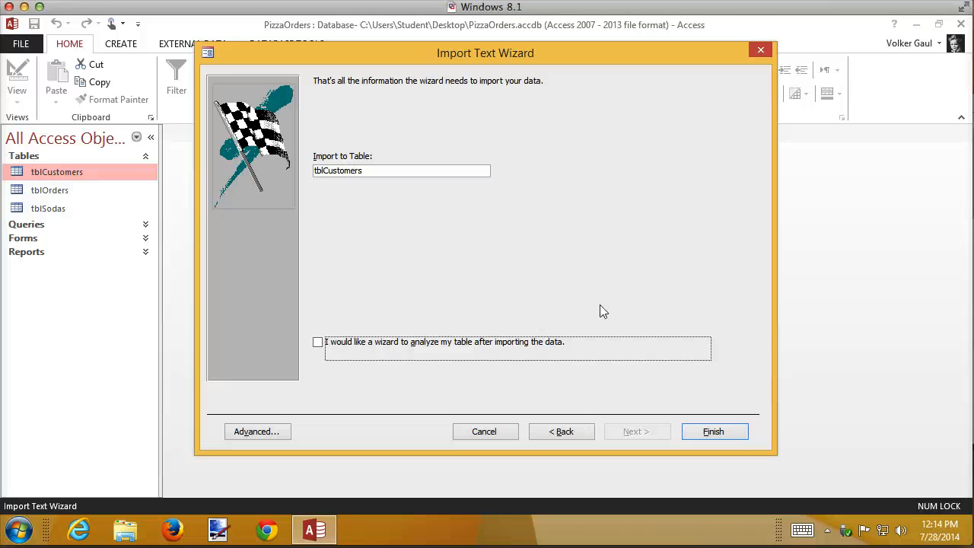
left_click(714, 431)
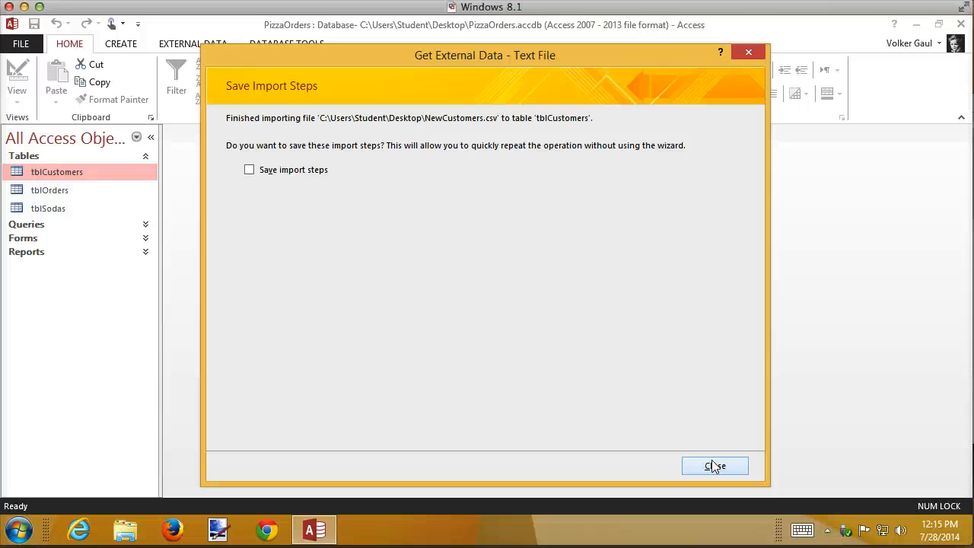
left_click(715, 465)
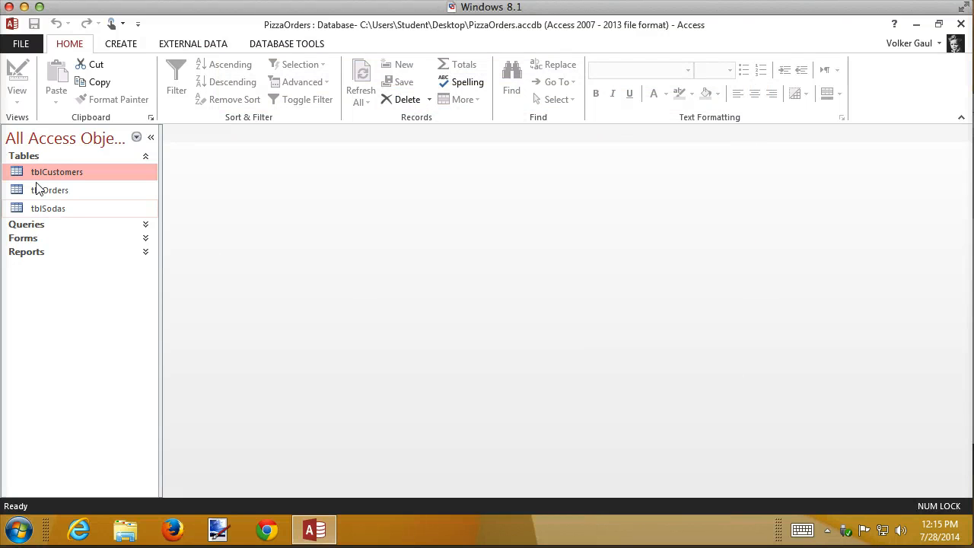
Open tblCustomers and jump to the last record to review the appended customers.
left_click(39, 175)
double_click(39, 174)
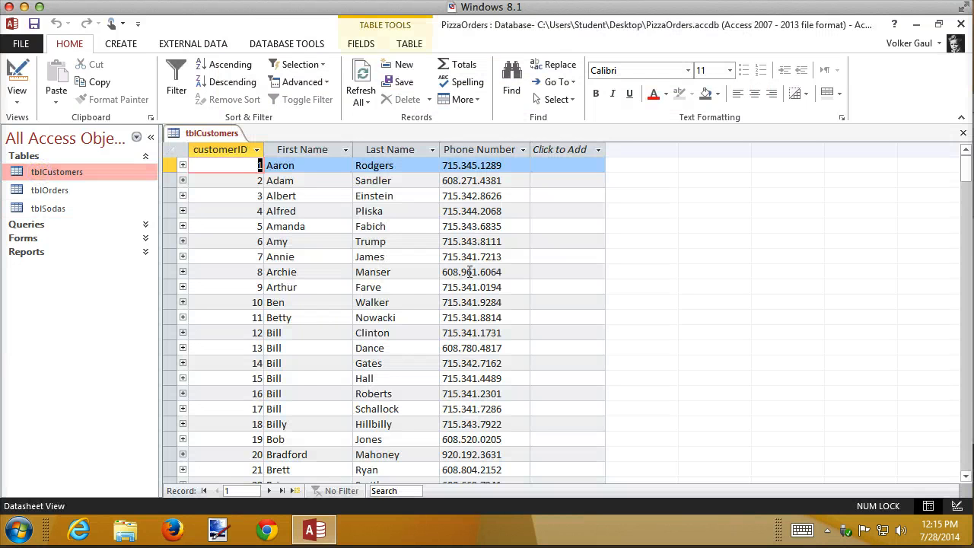
key("ctrl+End")
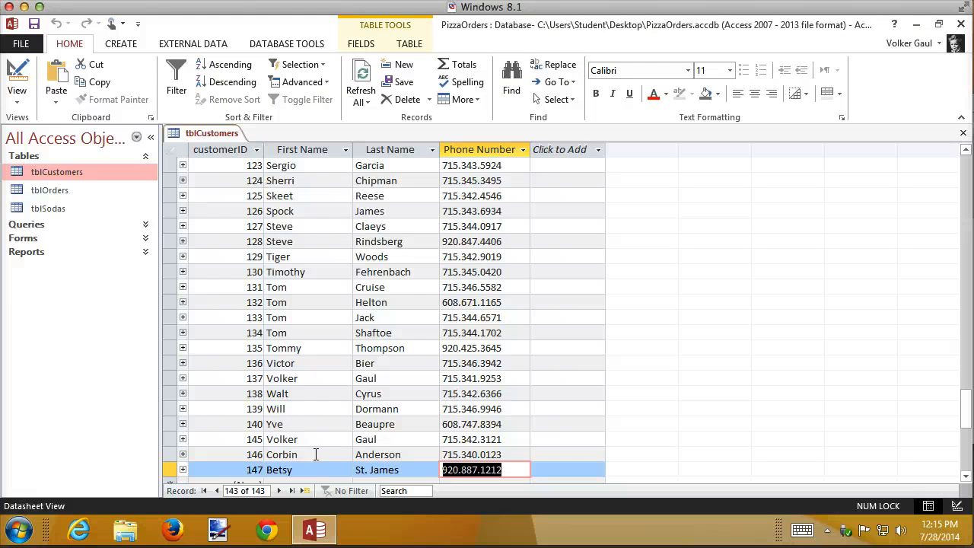